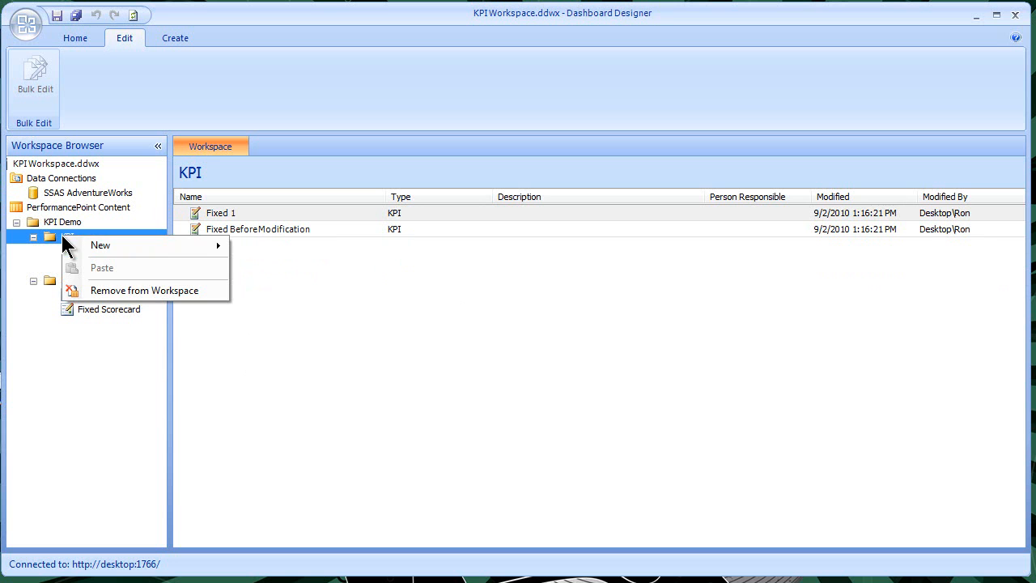
Step: Create a Blank KPI in the KPI folder and look over its general properties and its actual and target editor
mouse_move(195, 253)
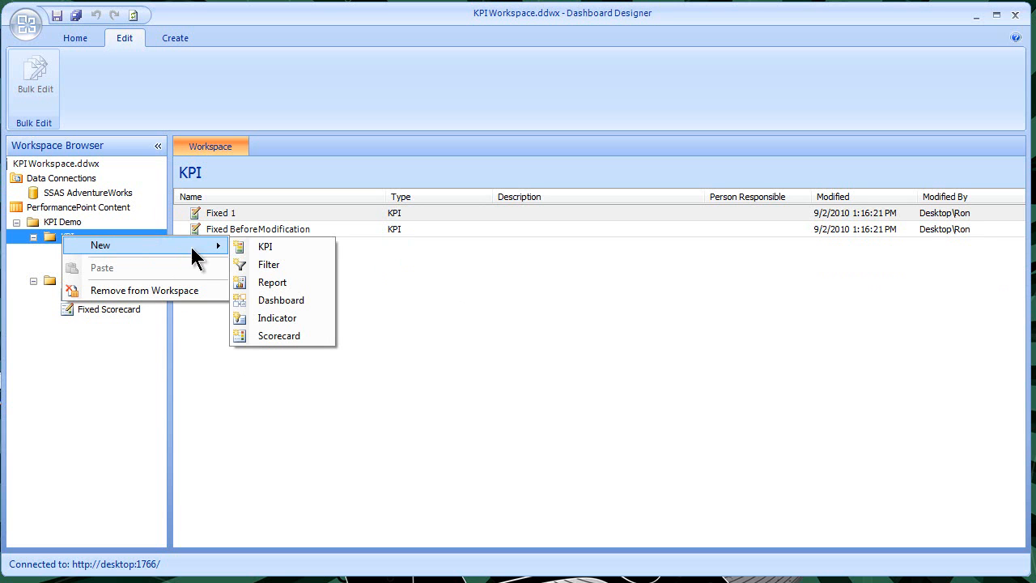
click(287, 246)
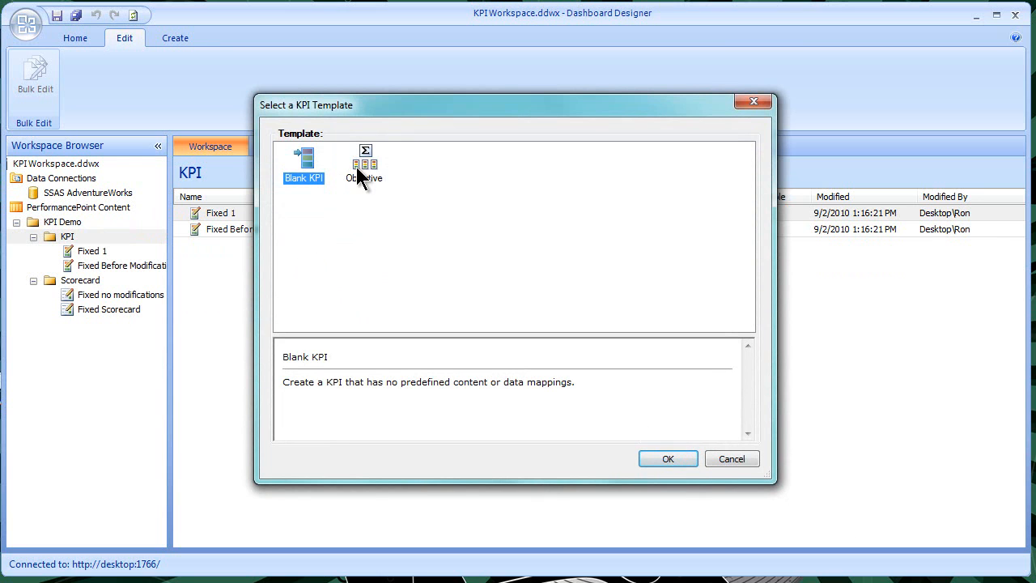
click(668, 459)
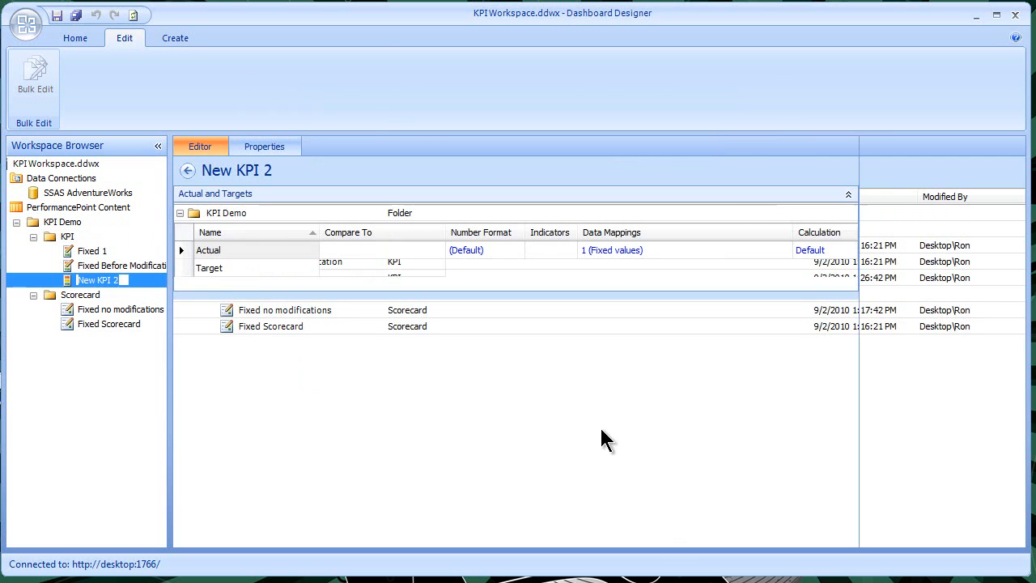
click(270, 146)
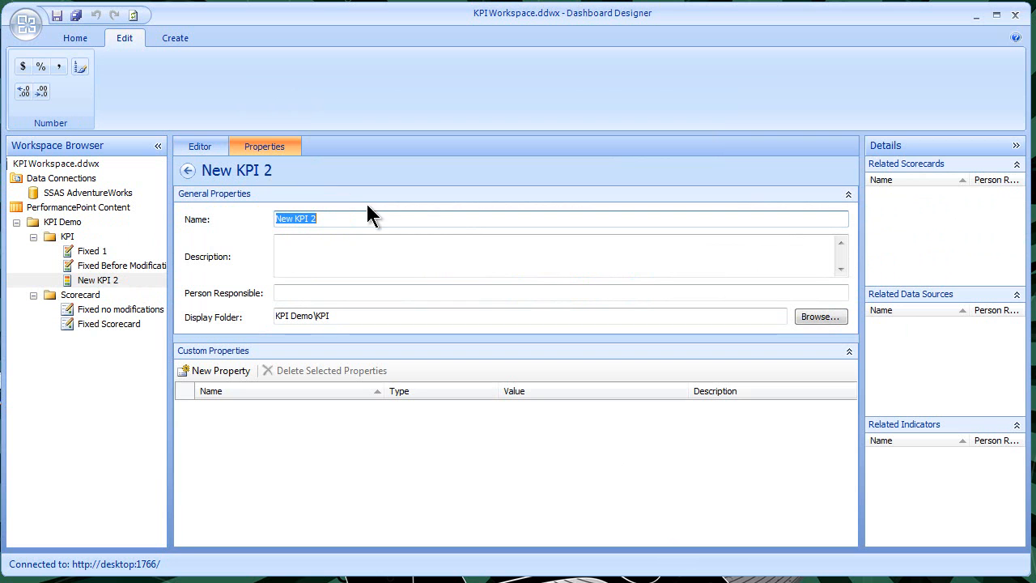
click(347, 318)
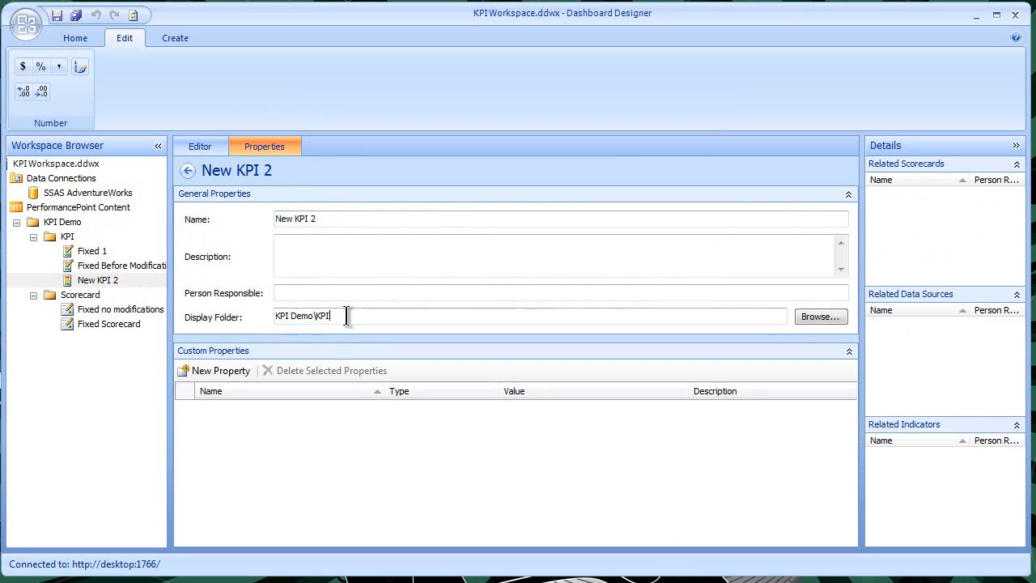
click(188, 150)
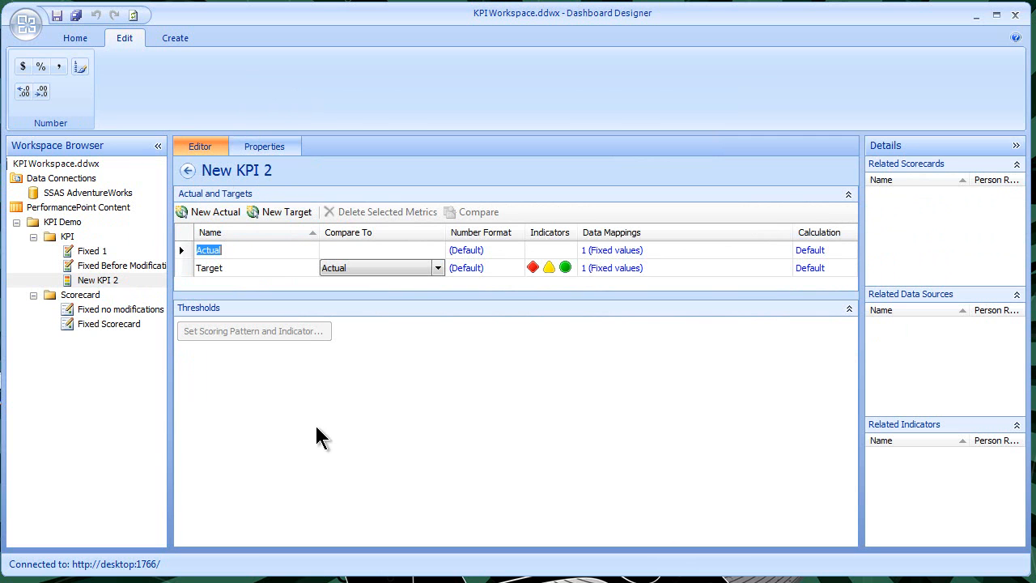
Step: Delete the newly created KPI from the KPI folder
click(90, 281)
click(90, 280)
right_click(89, 280)
click(156, 364)
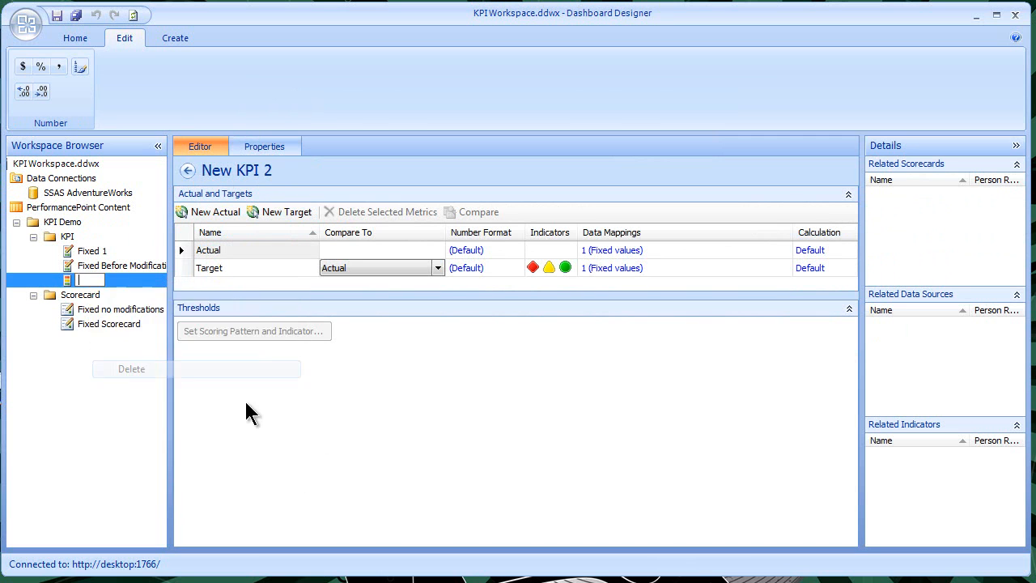
click(67, 282)
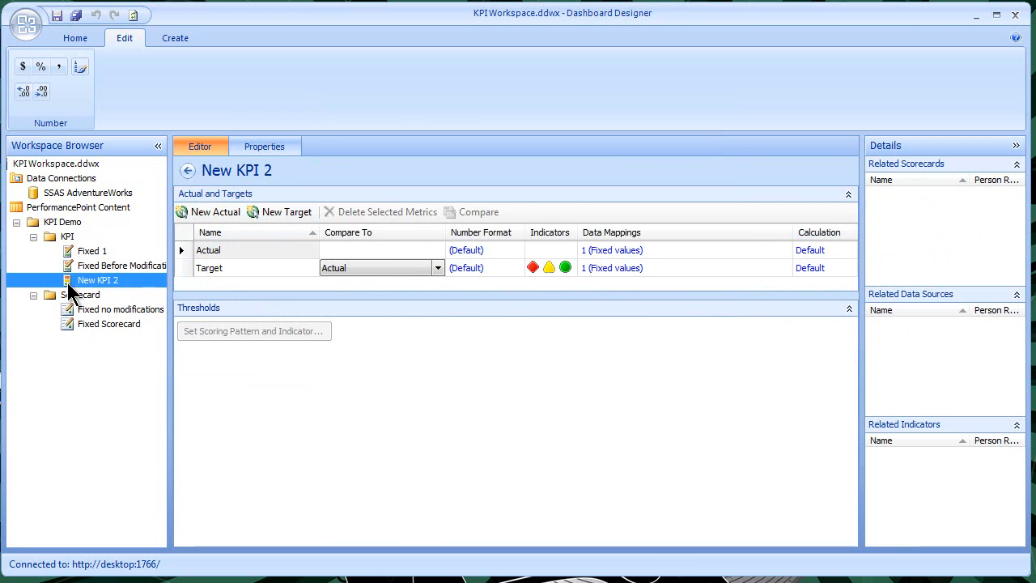
key(Delete)
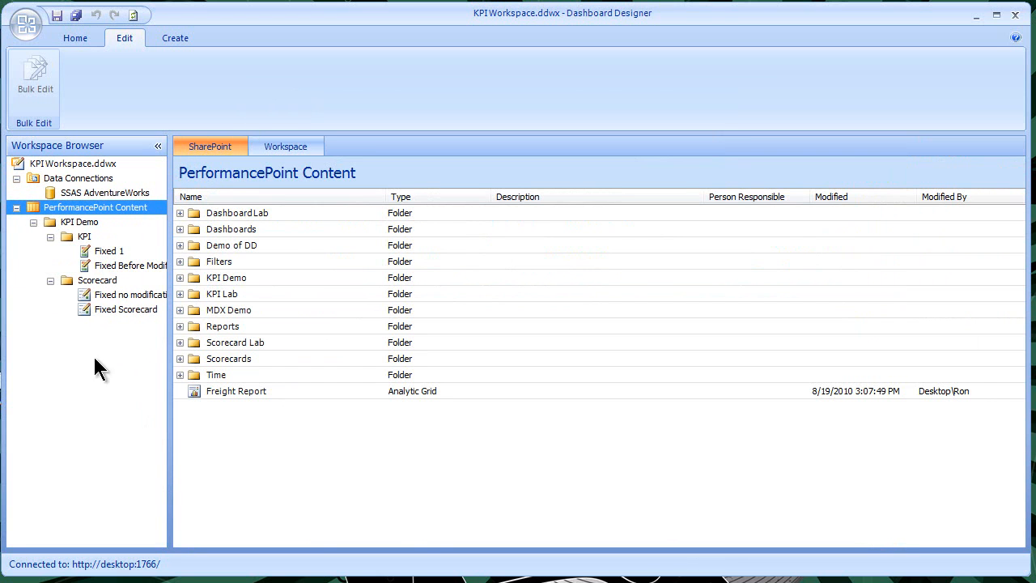
Step: Open the Fixed Before Modification KPI, review its general properties and return to its actual and target definitions
click(102, 265)
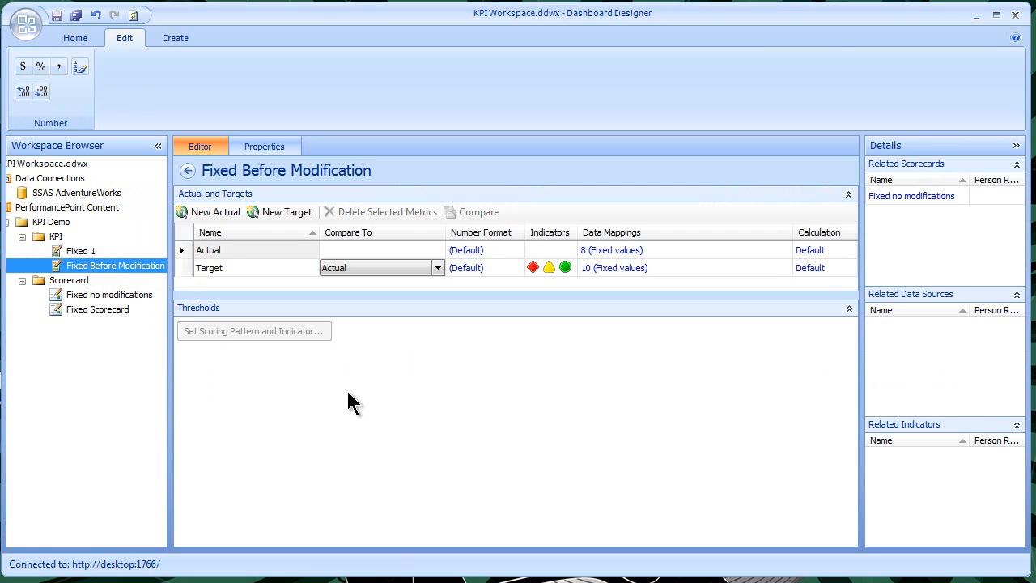
click(256, 146)
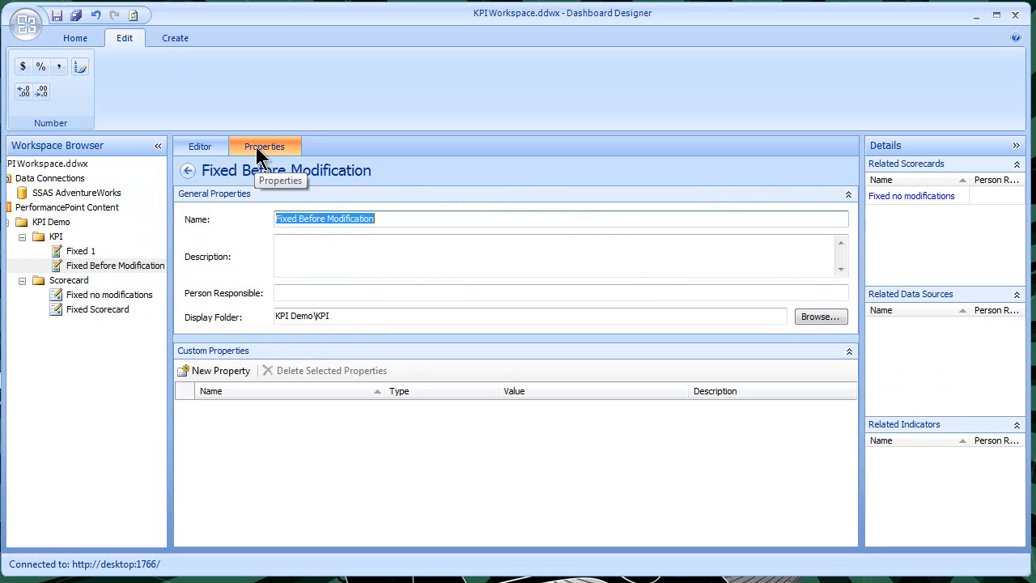
click(205, 148)
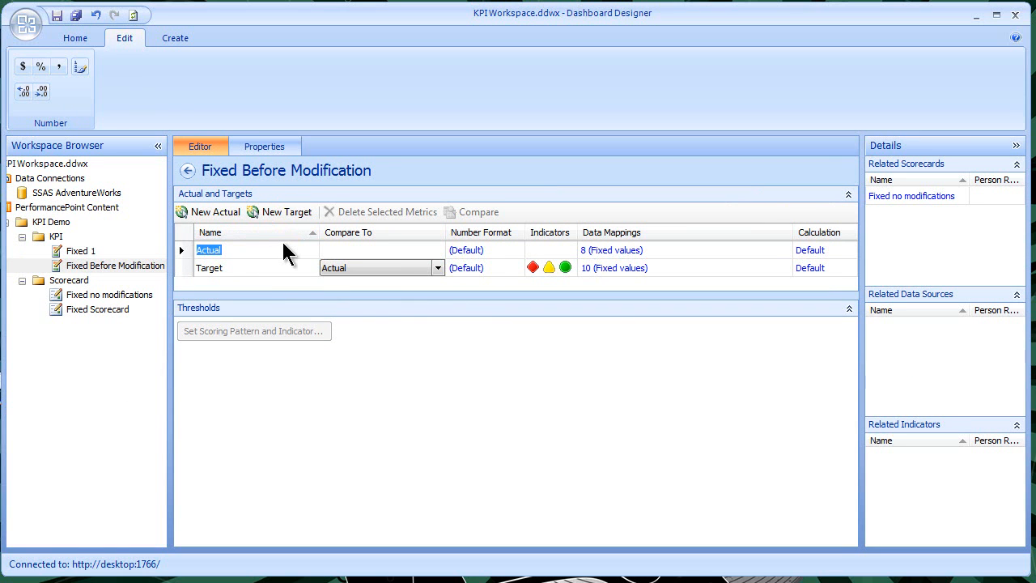
Step: Compare the threshold settings of the Actual and Target metrics and check which metric Target is compared to
click(275, 269)
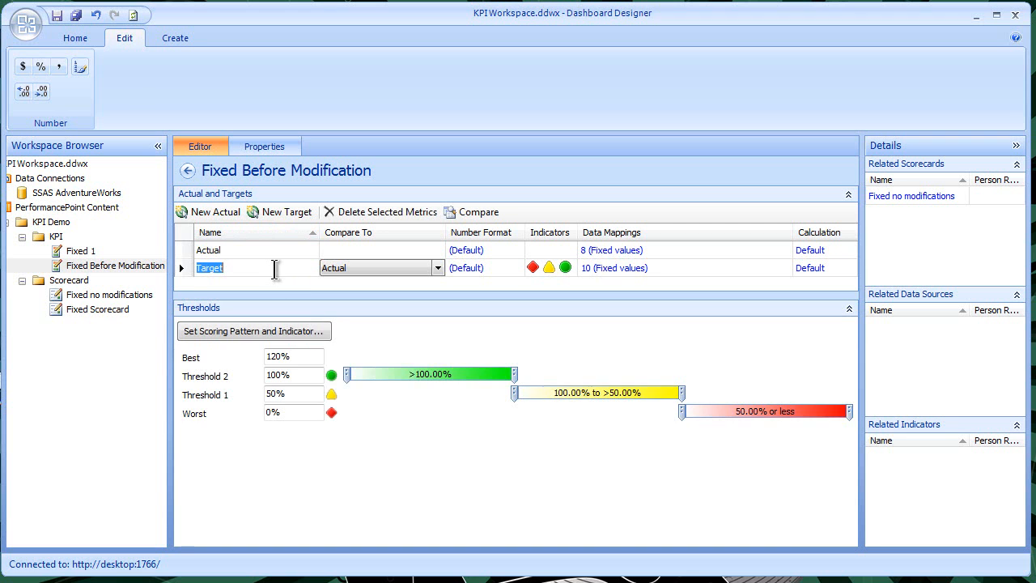
click(260, 250)
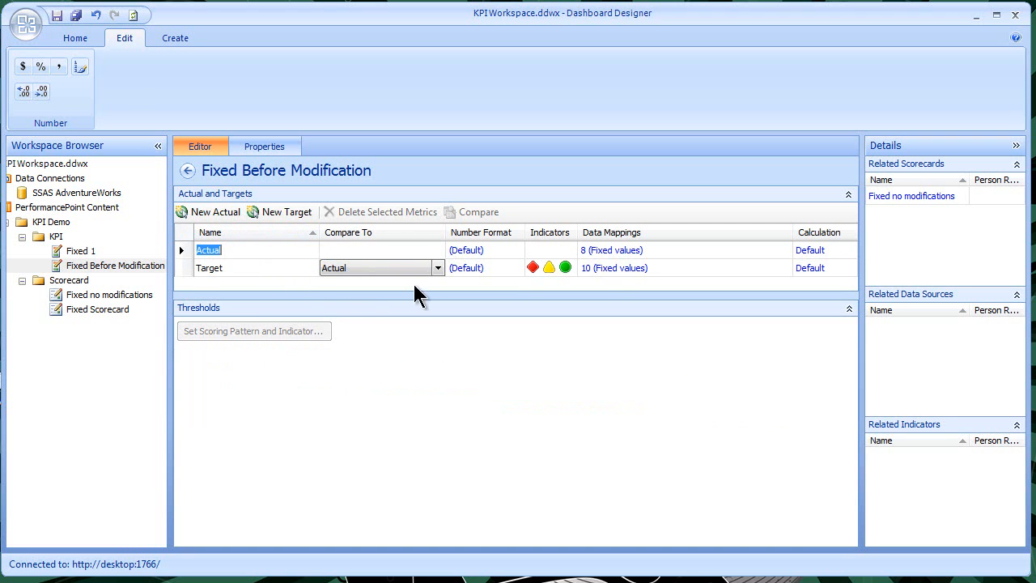
click(264, 264)
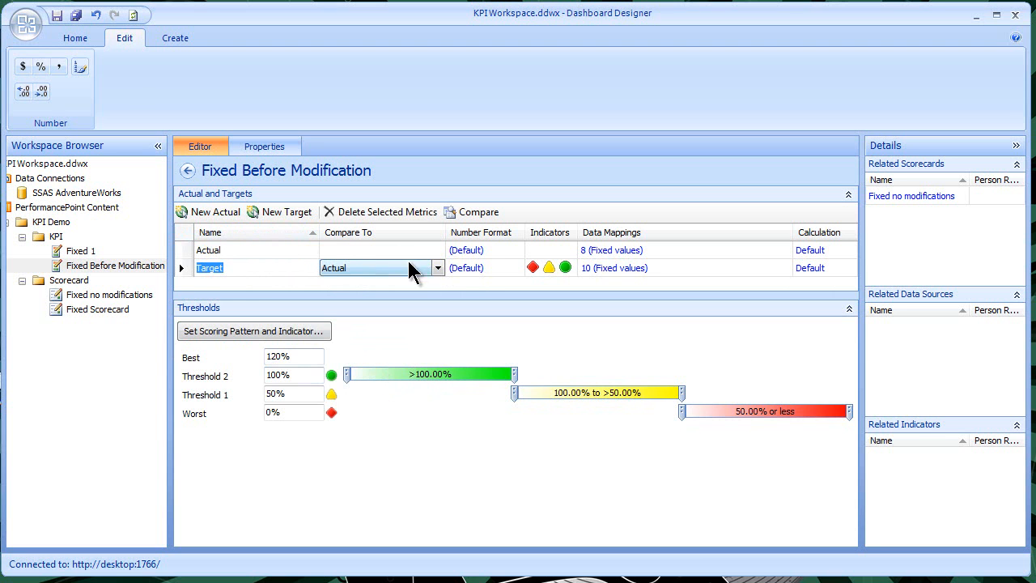
click(434, 266)
click(434, 265)
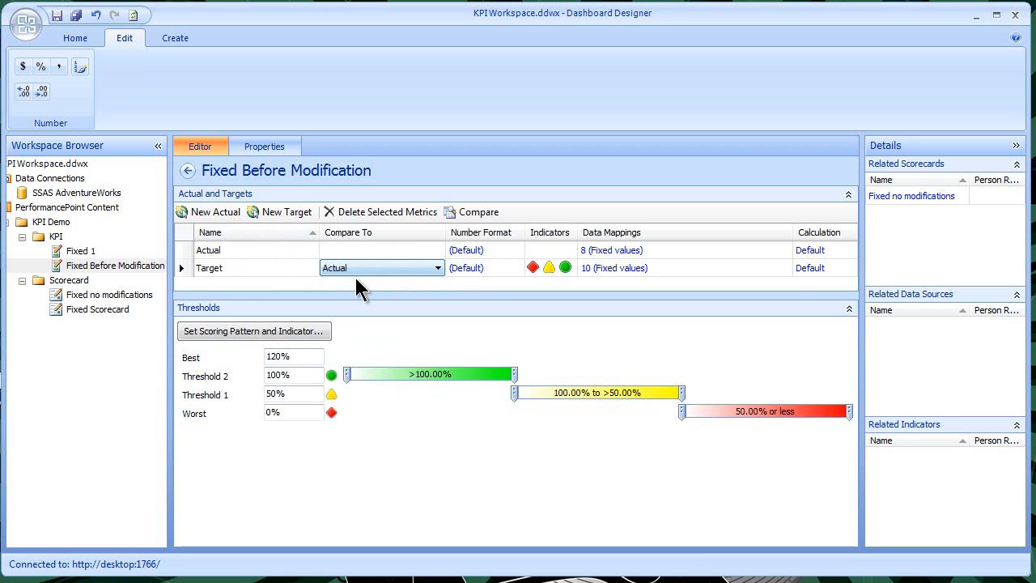
Step: Examine the number format options for the Actual metric by previewing the Number format, then cancel
click(465, 251)
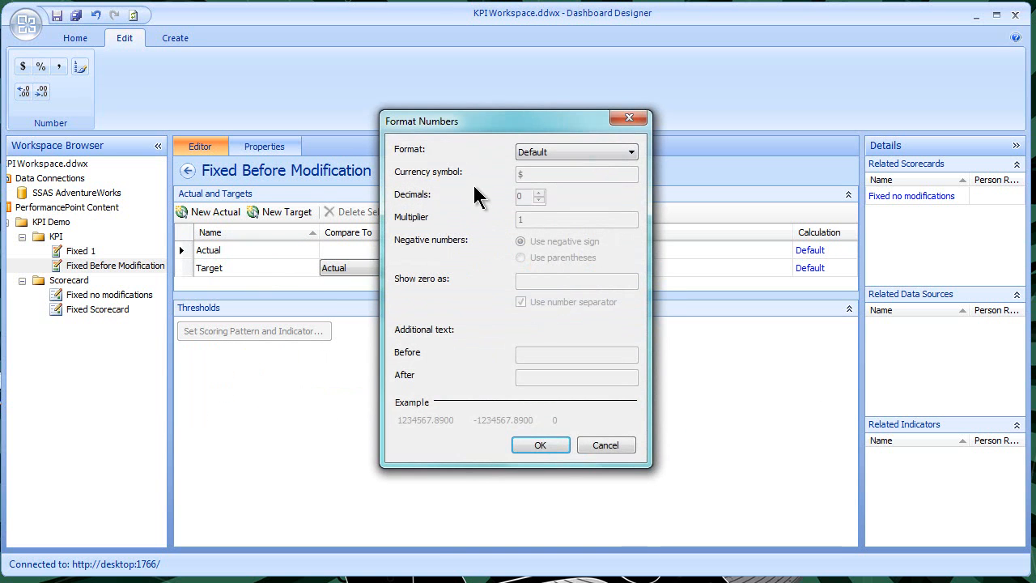
click(631, 151)
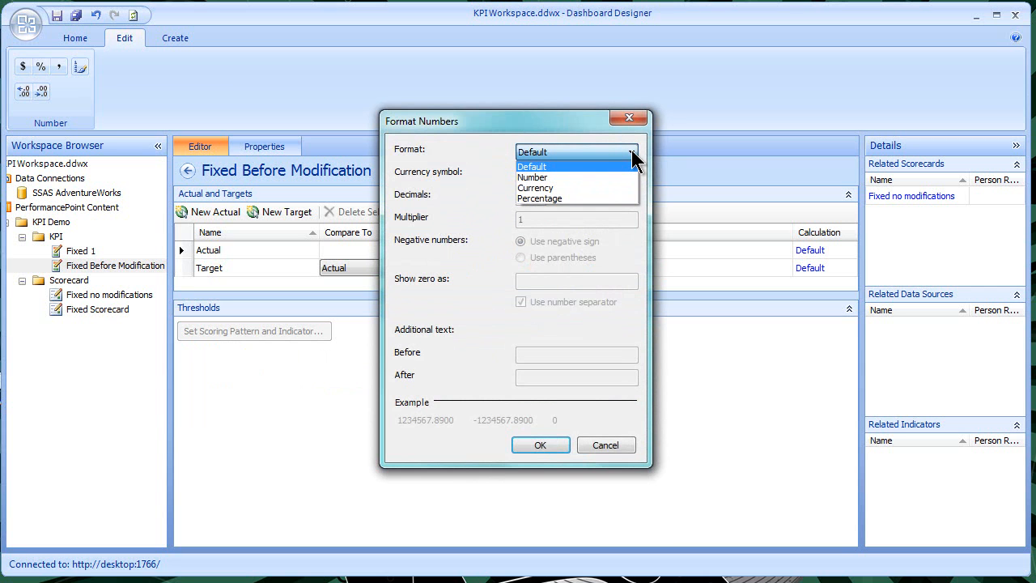
click(618, 174)
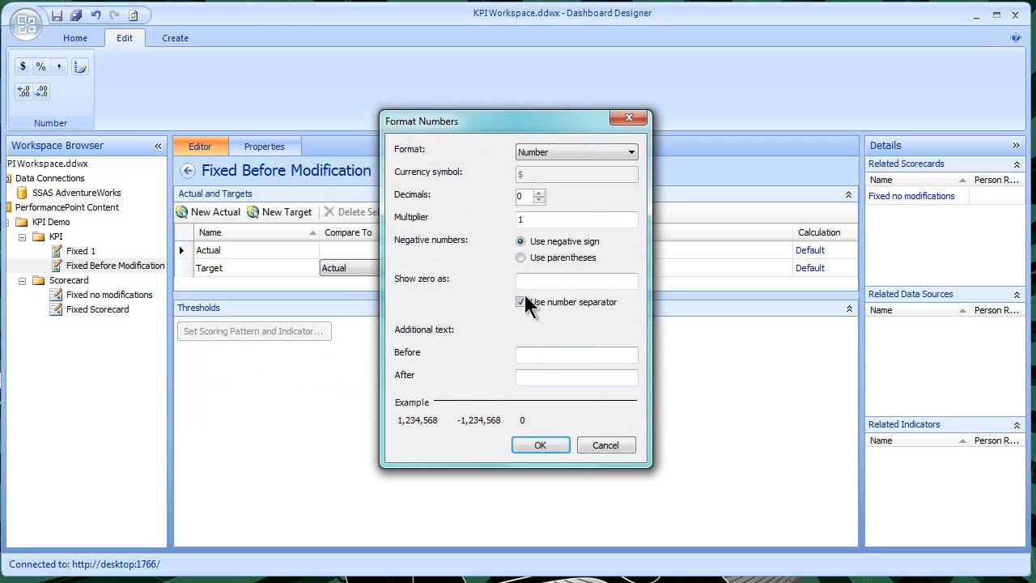
click(606, 445)
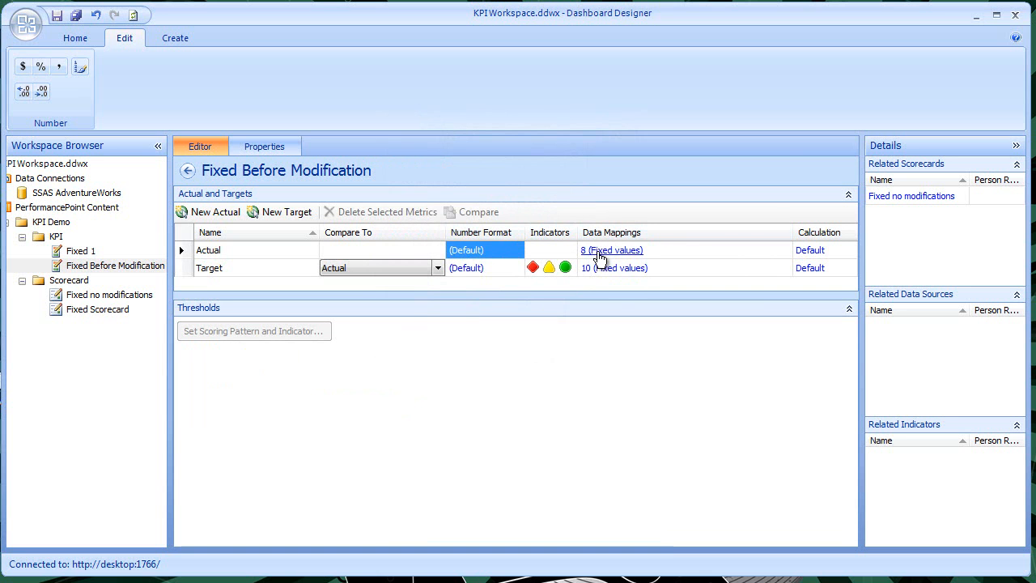
Step: Inspect the fixed-value data source mappings of the Actual and Target metrics without changing them
click(599, 252)
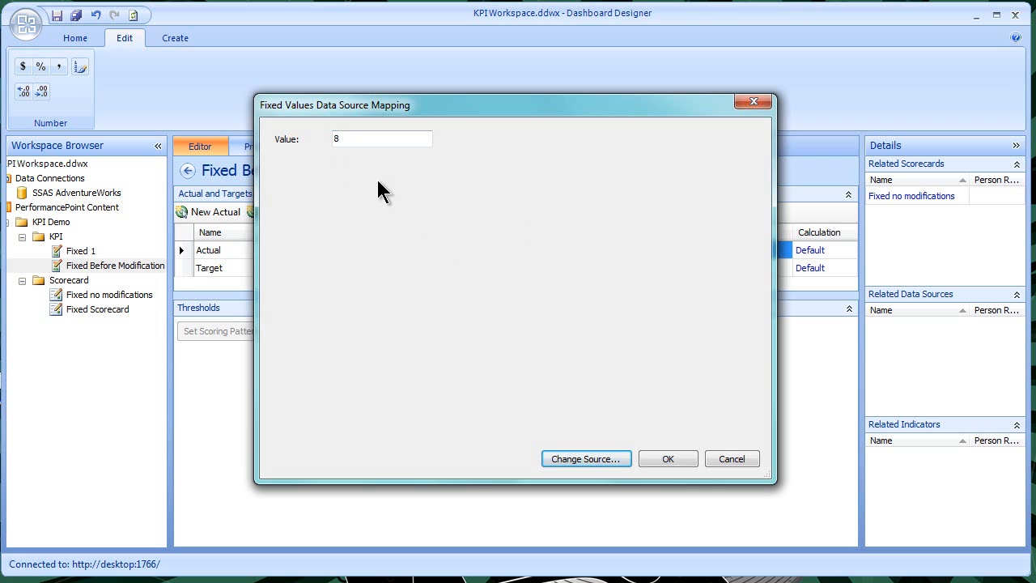
click(673, 457)
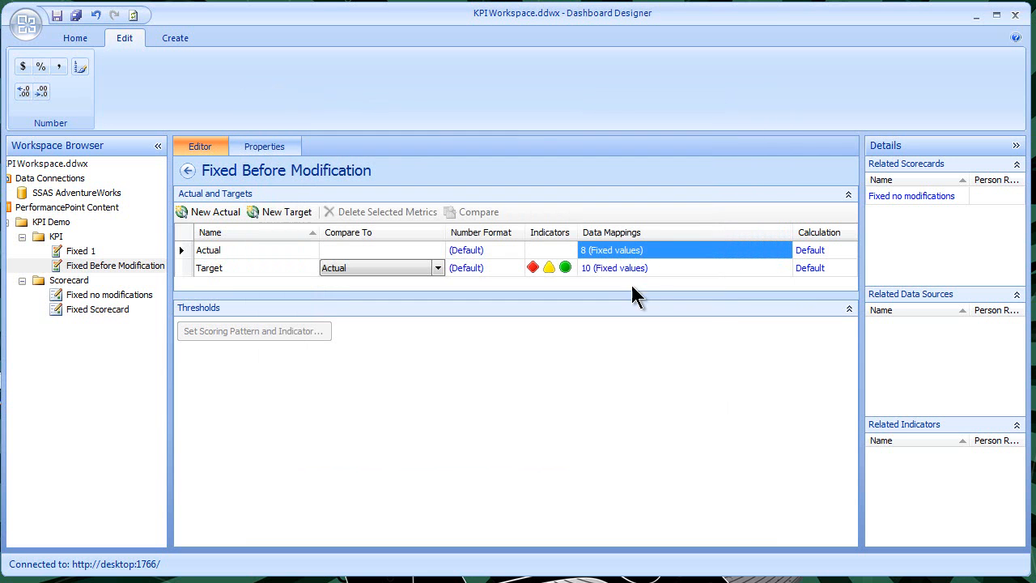
click(622, 274)
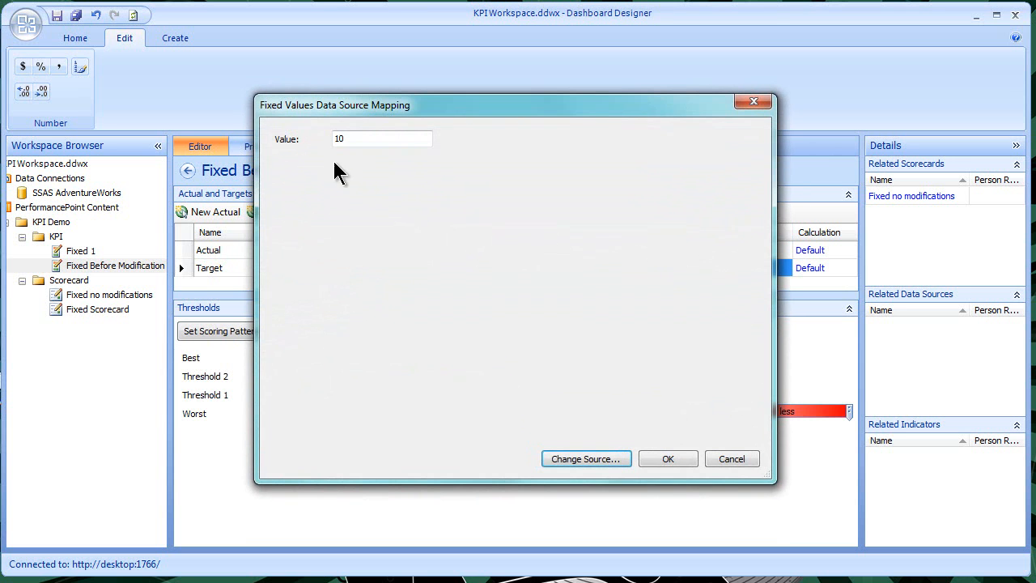
click(731, 460)
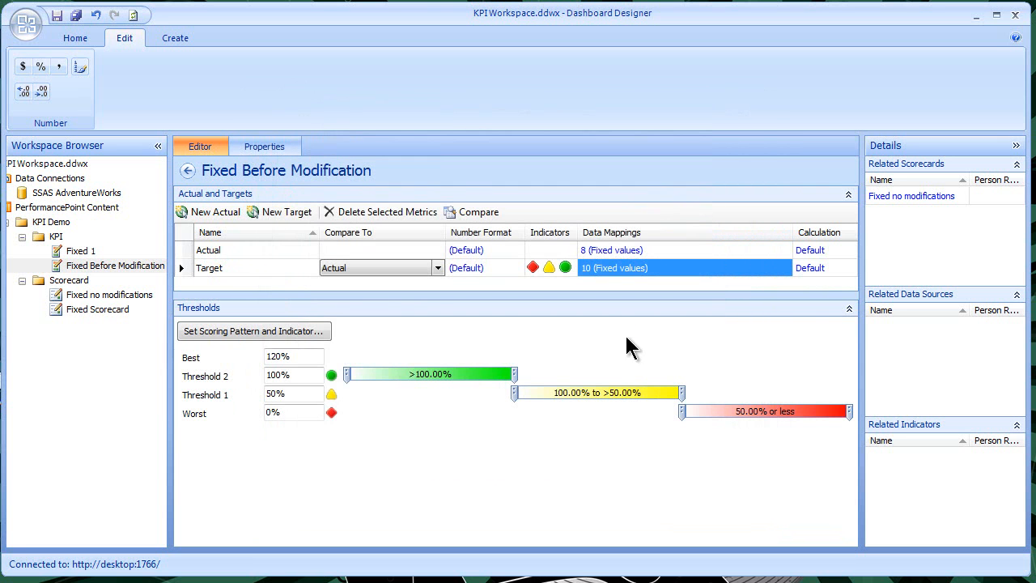
Step: Examine the calculation options for the Actual metric, from No value through Min of children, and cancel without applying any
click(807, 252)
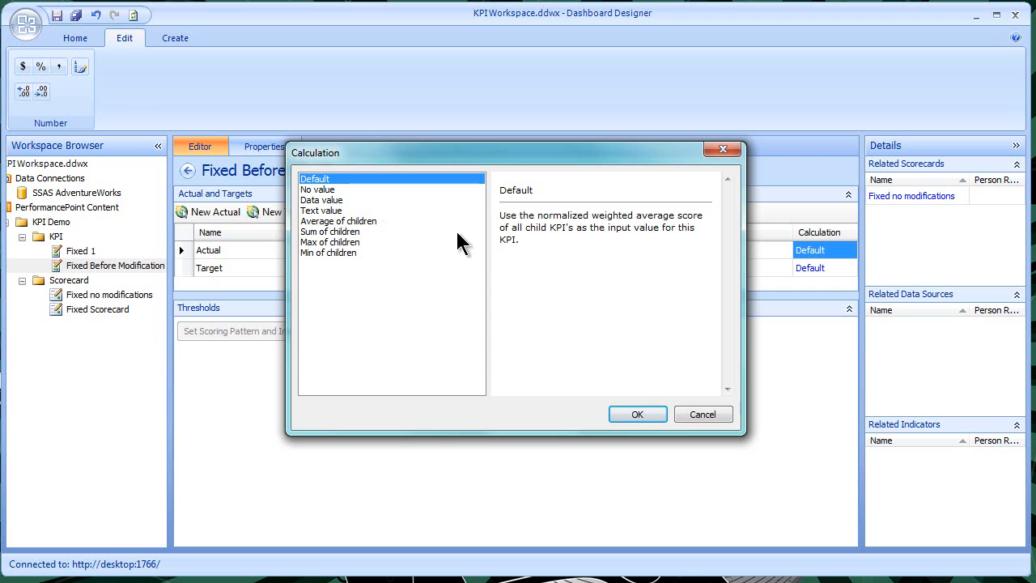
click(324, 189)
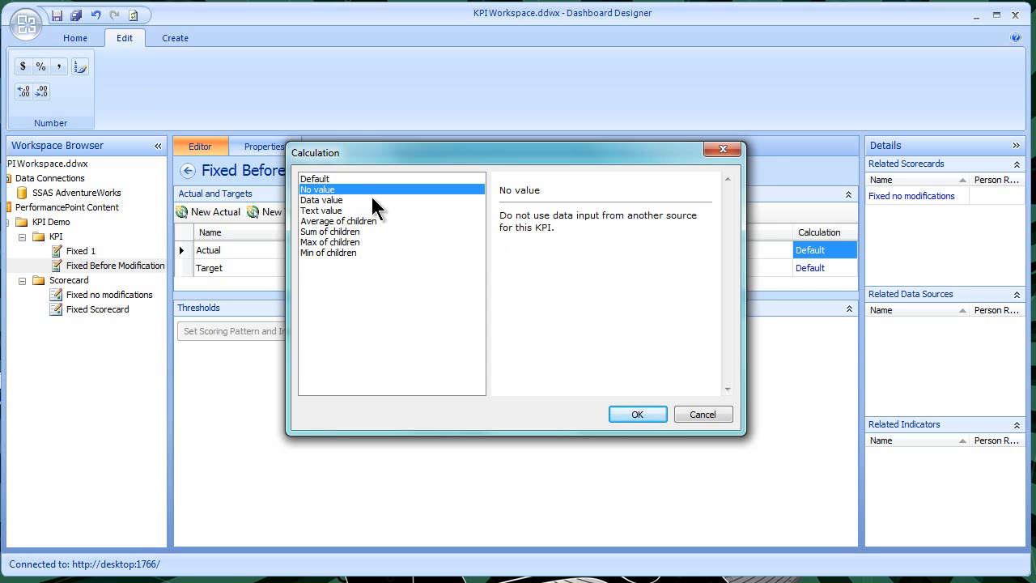
click(340, 201)
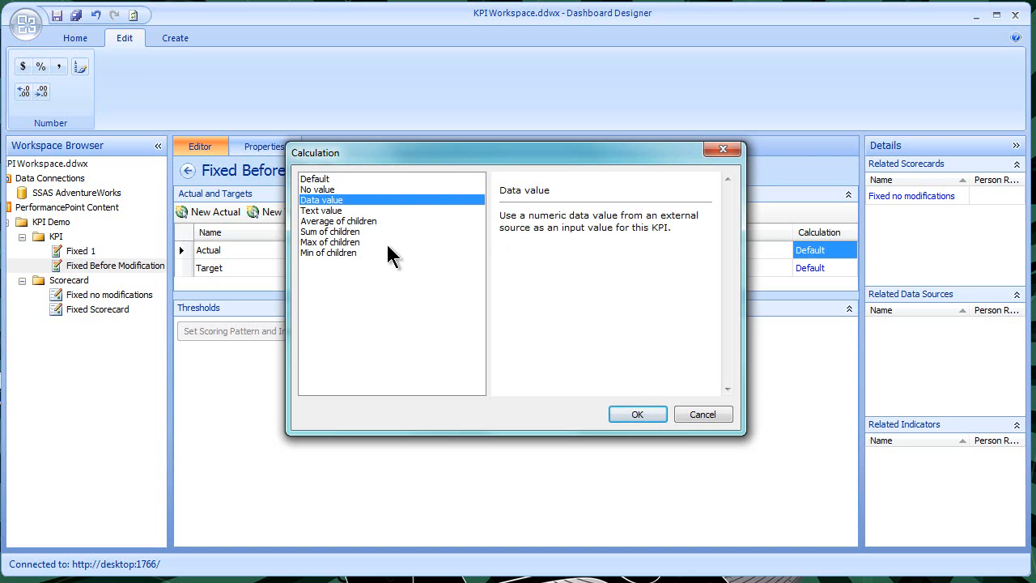
click(324, 212)
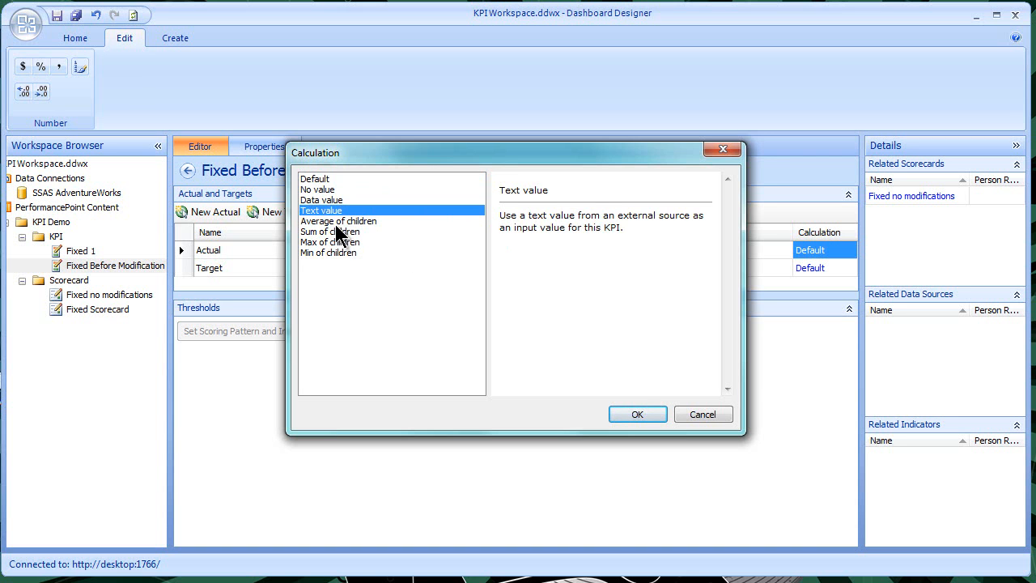
click(338, 223)
click(341, 230)
click(345, 242)
click(344, 253)
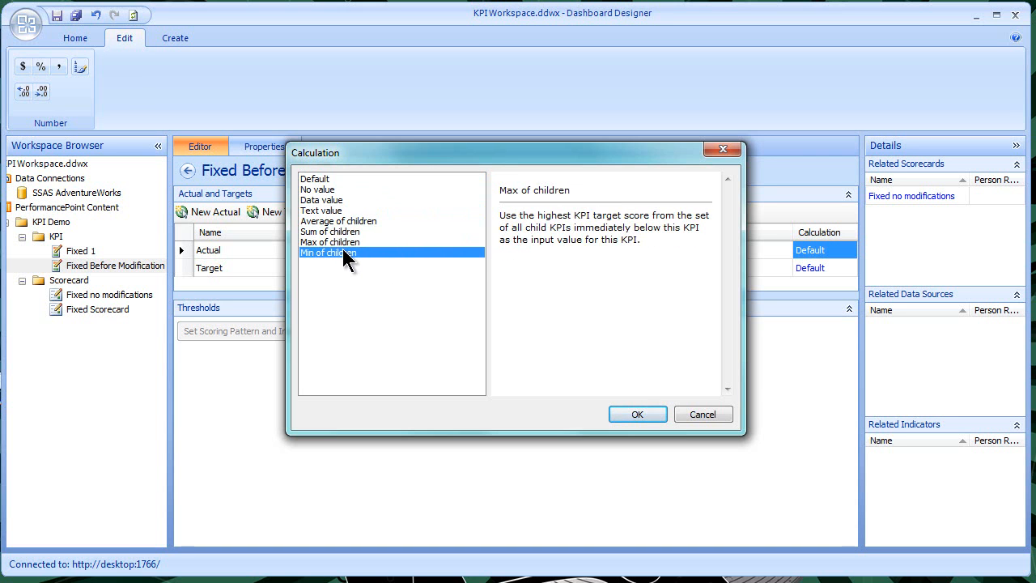
click(309, 214)
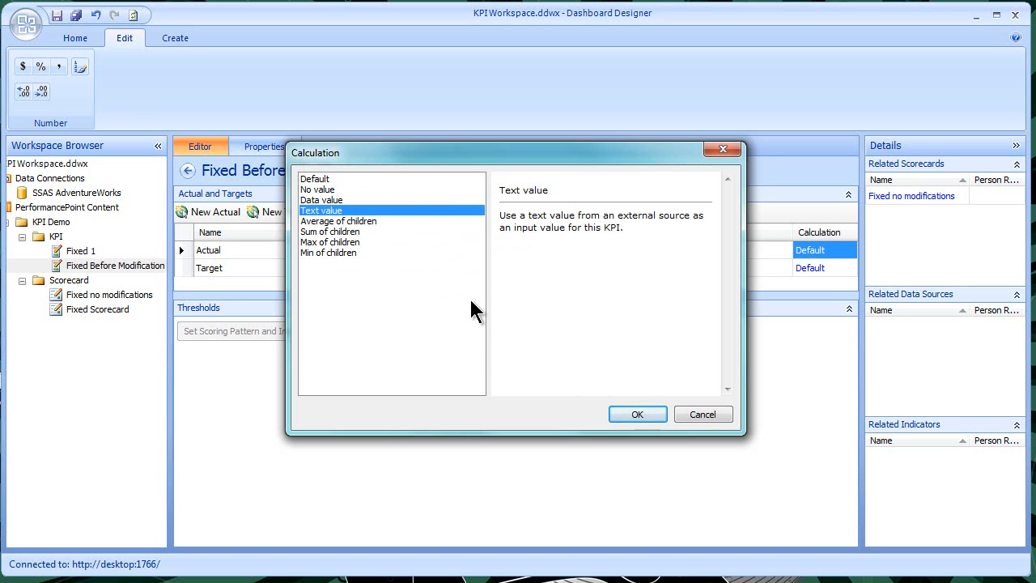
click(723, 417)
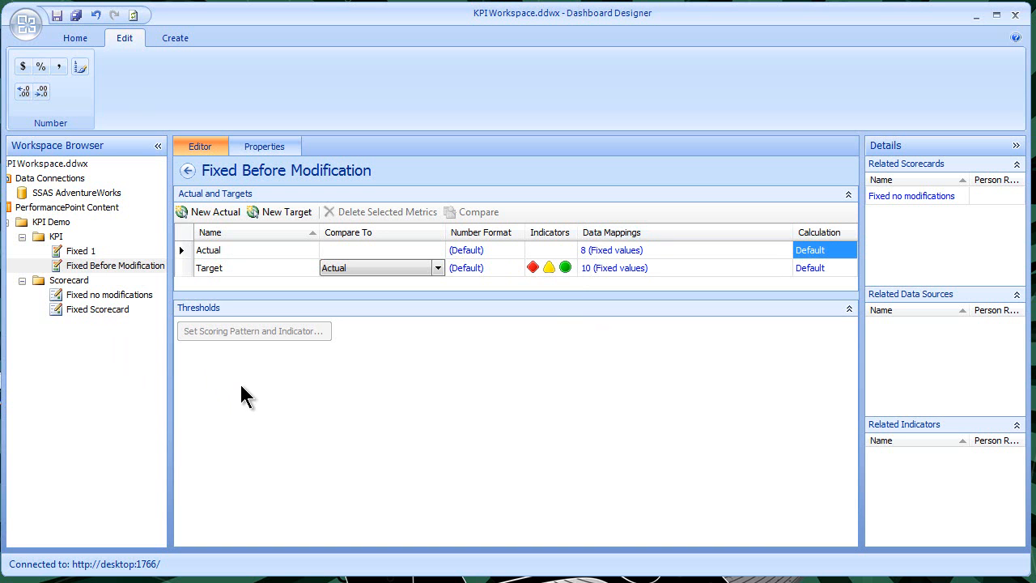
Step: Examine the template choices for a new scorecard in the Scorecard folder, selecting Blank Scorecard, and cancel without creating it
click(75, 293)
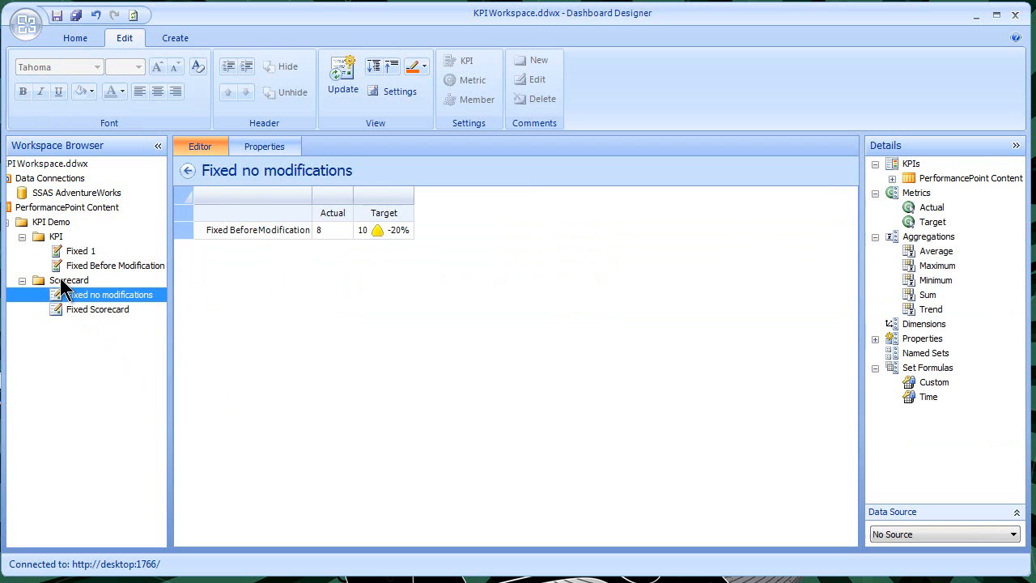
click(61, 280)
right_click(61, 278)
mouse_move(125, 291)
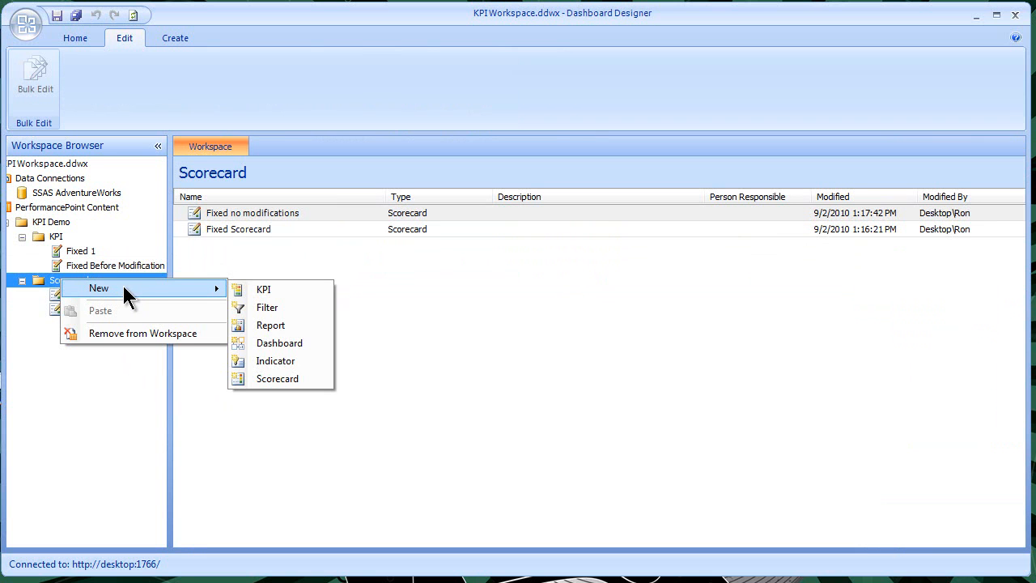
click(304, 378)
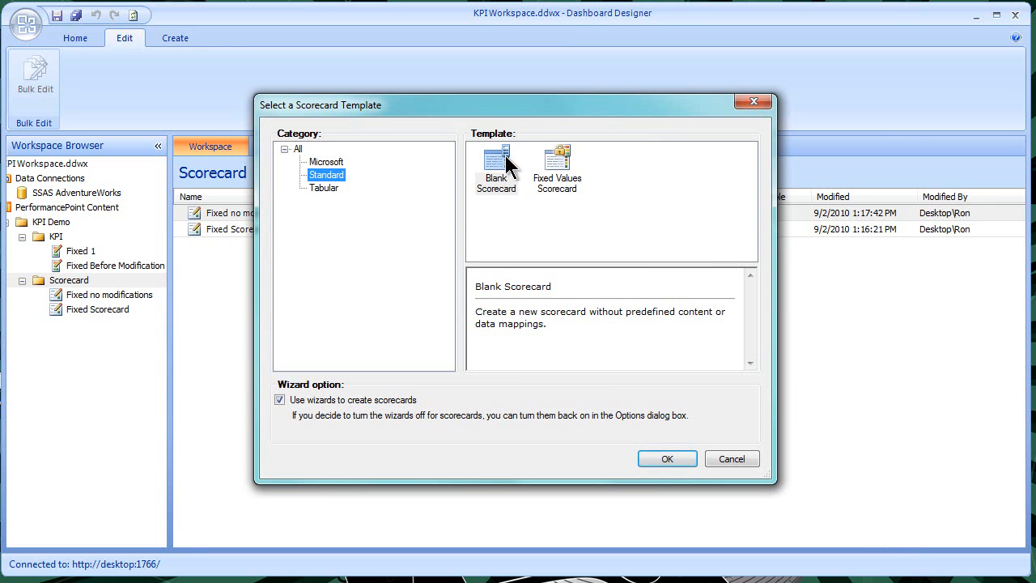
click(500, 166)
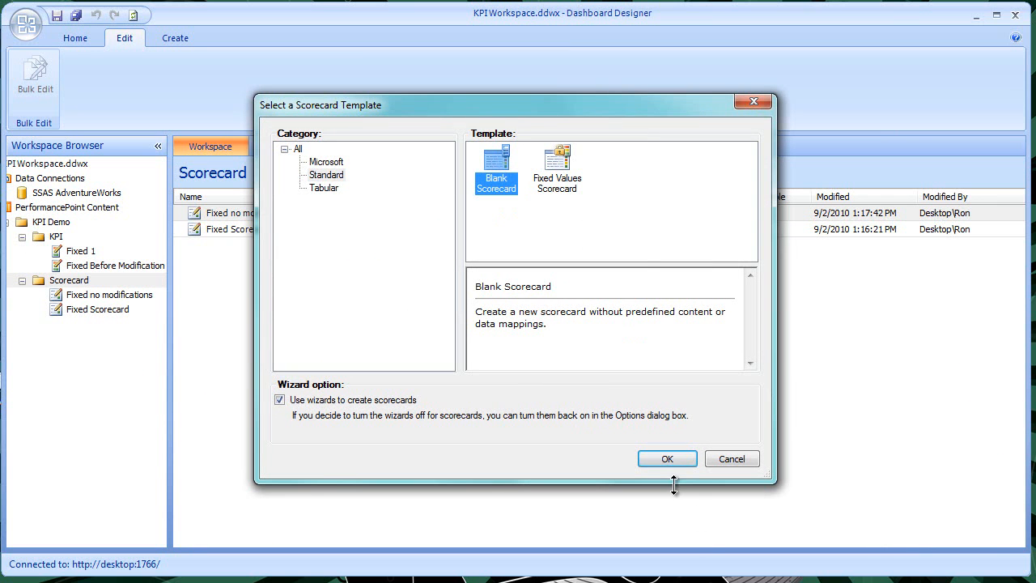
click(737, 459)
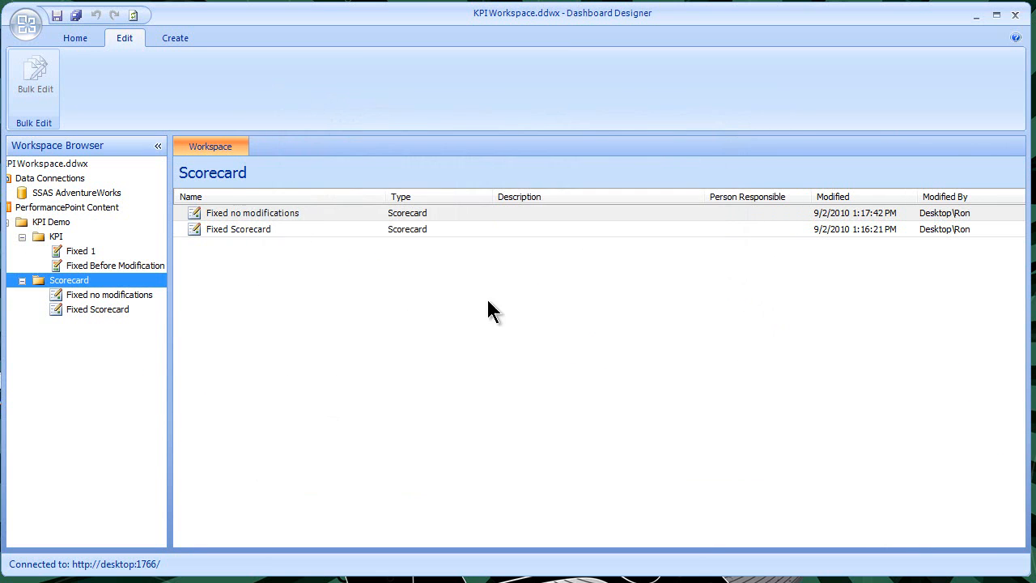
Step: Check the general properties of the Fixed no modifications scorecard and return to its editor
click(80, 294)
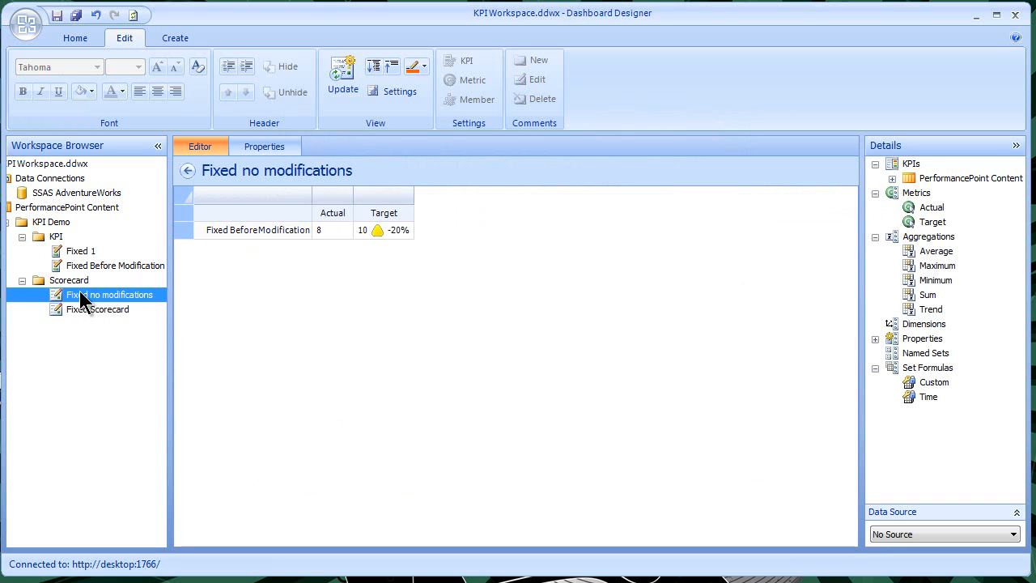
click(294, 150)
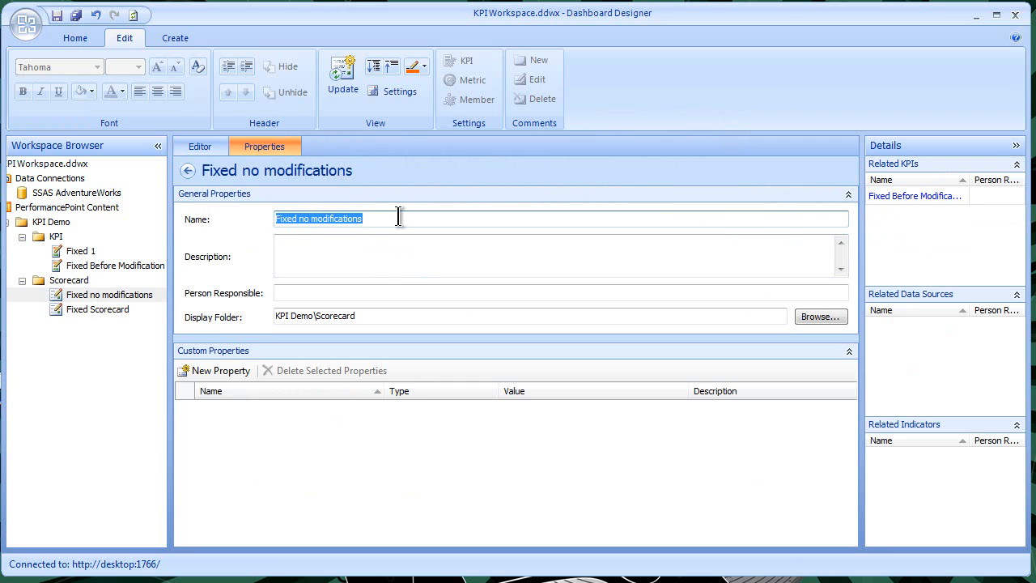
click(200, 148)
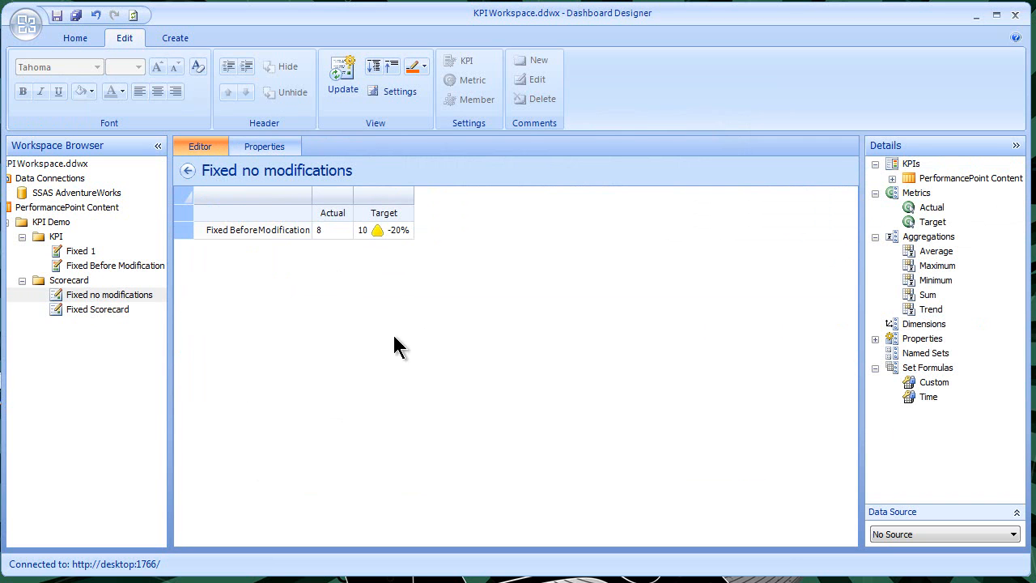
Step: Expand the available KPIs down to the KPI folder of KPI Demo and update the Fixed no modifications scorecard
click(891, 178)
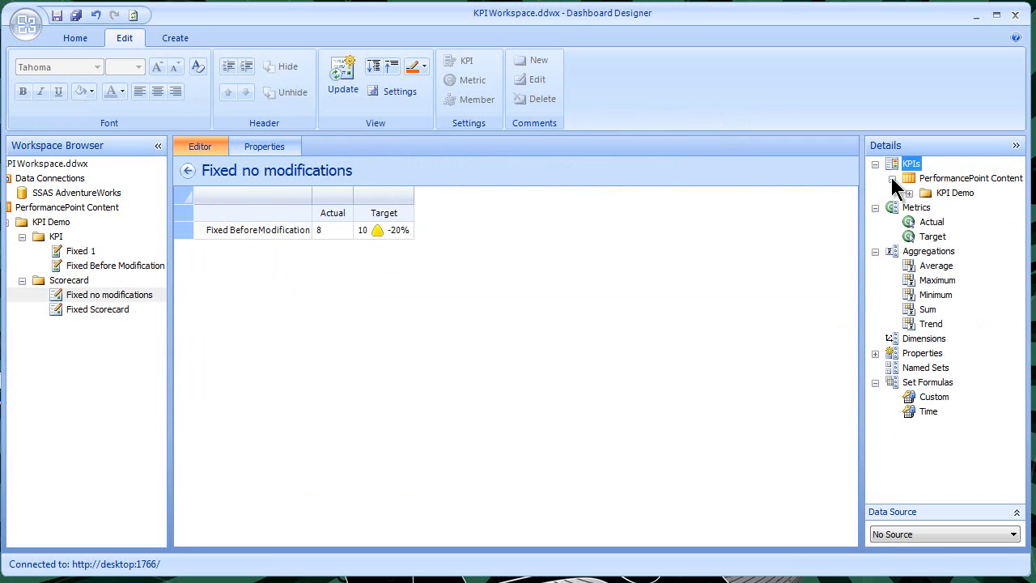
click(908, 193)
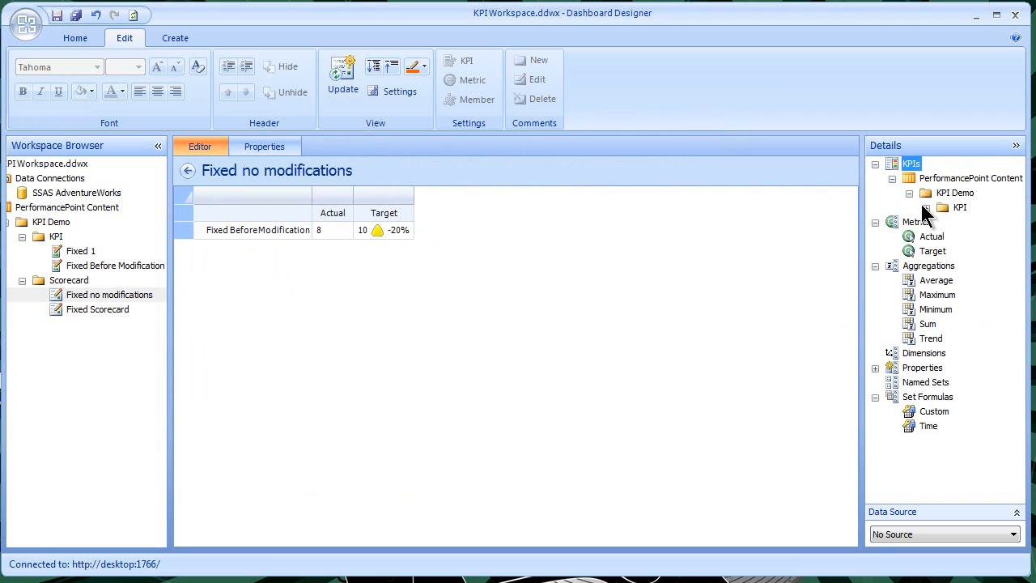
click(925, 207)
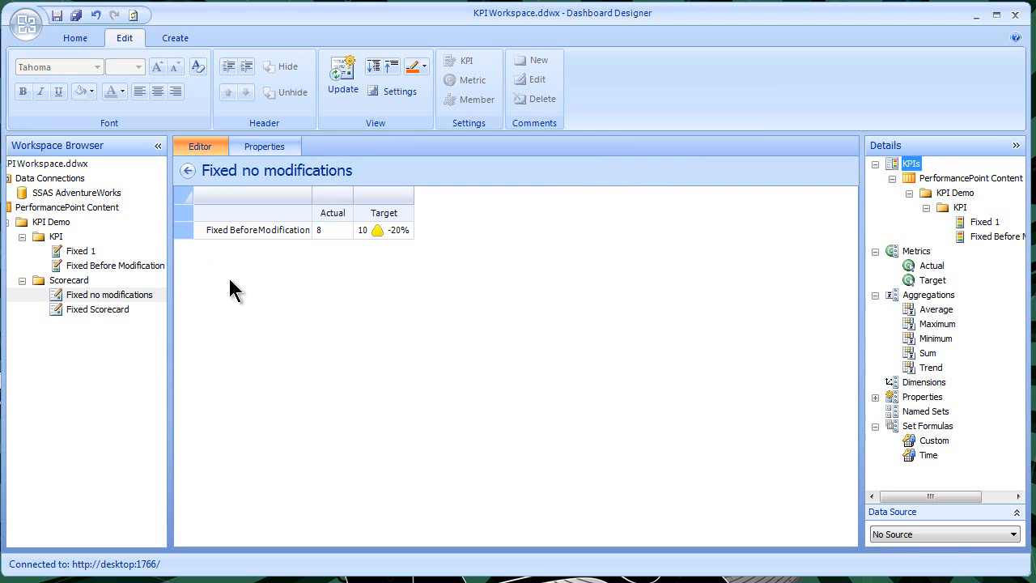
click(341, 73)
Step: Compare the metrics of the Fixed 1 KPI with their display in Fixed Scorecard, and return to the KPI
click(78, 253)
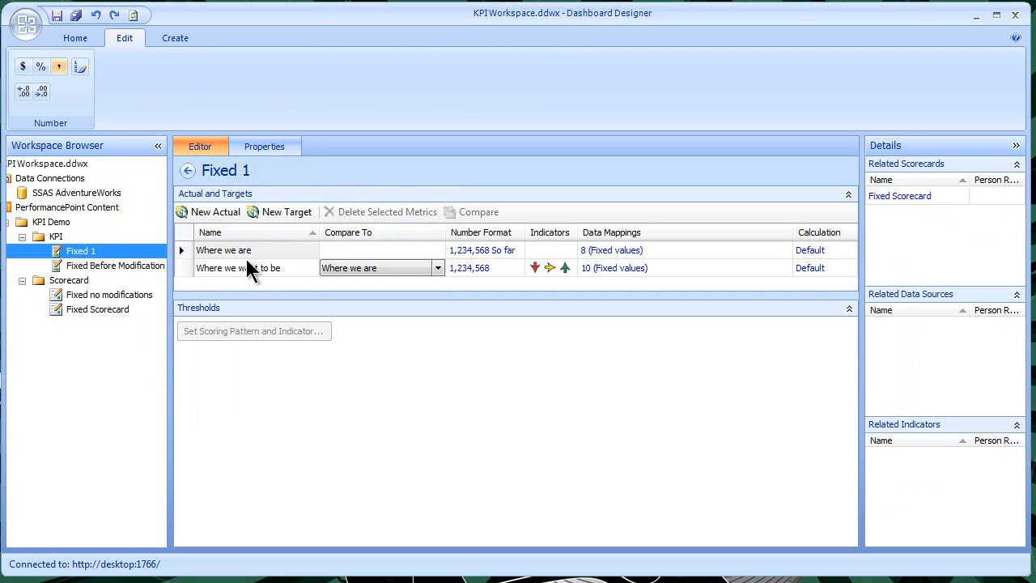
click(89, 313)
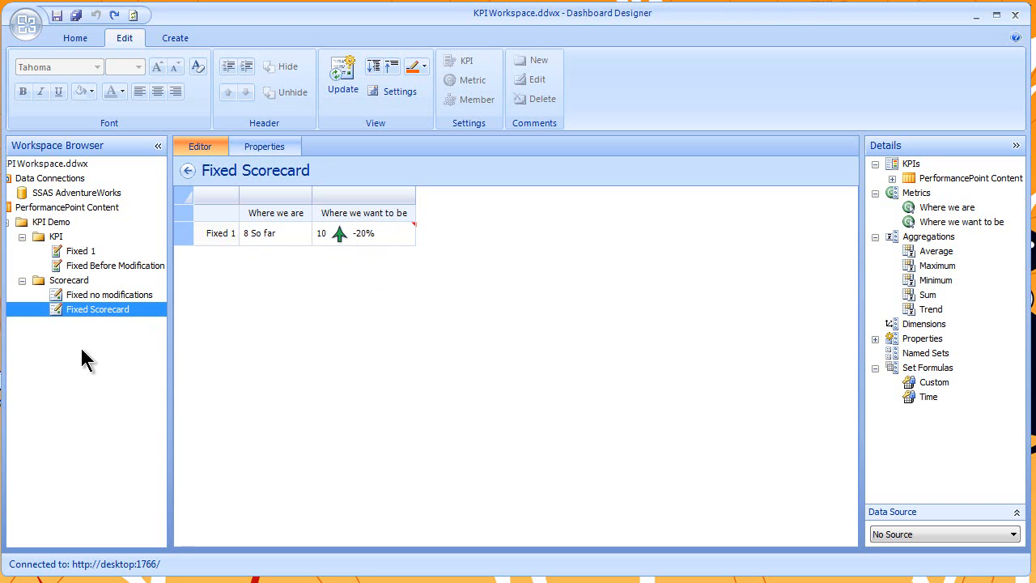
click(75, 251)
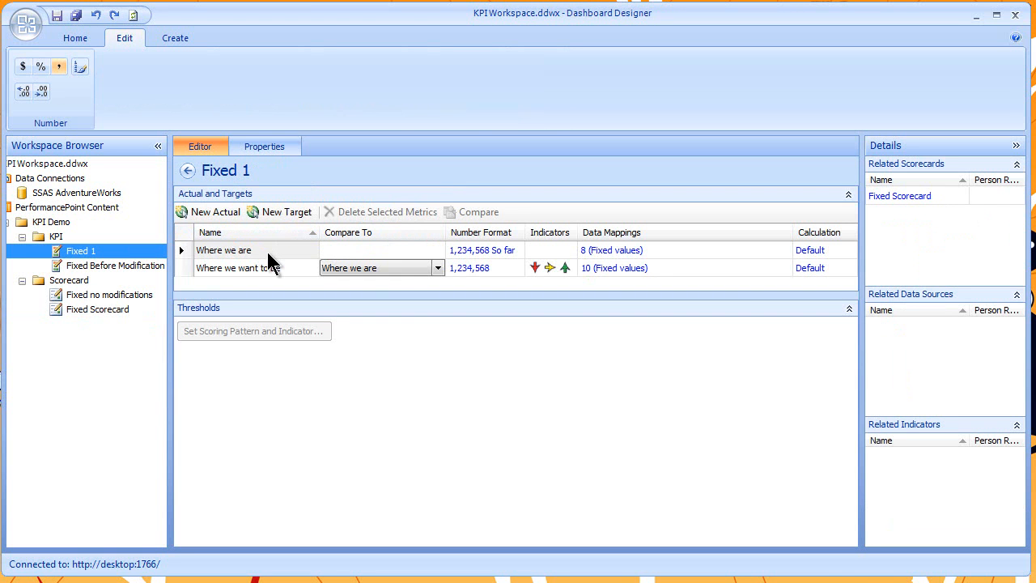
Step: Inspect the number format of Where we are and the fixed-value mapping of Where we want to be without changing them
click(499, 253)
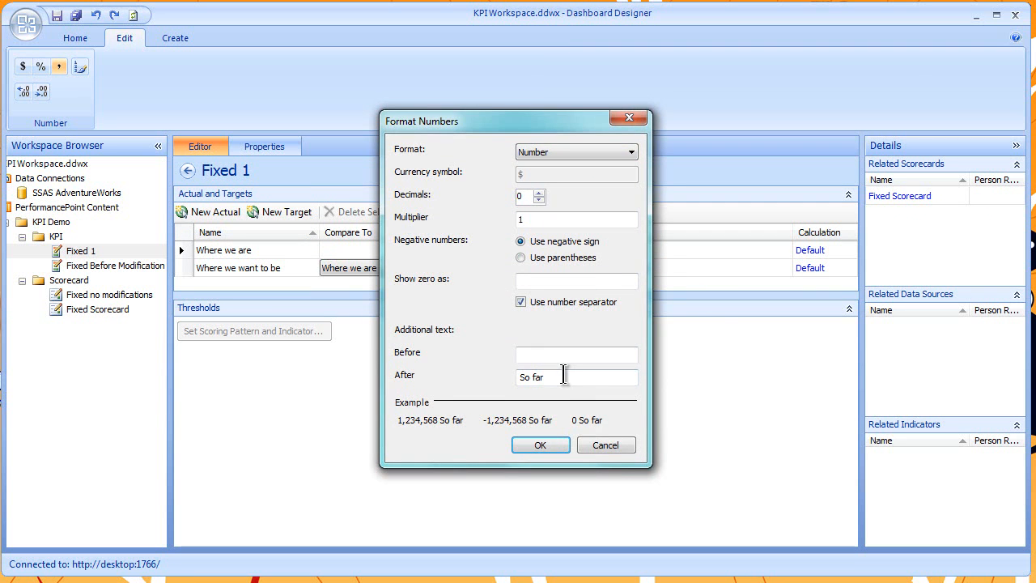
click(610, 447)
click(621, 270)
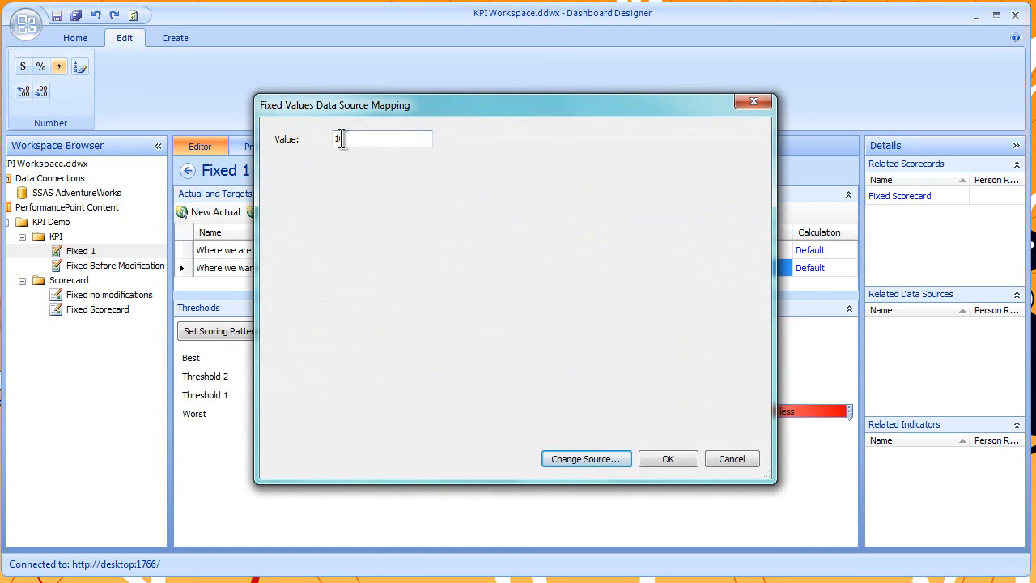
click(751, 465)
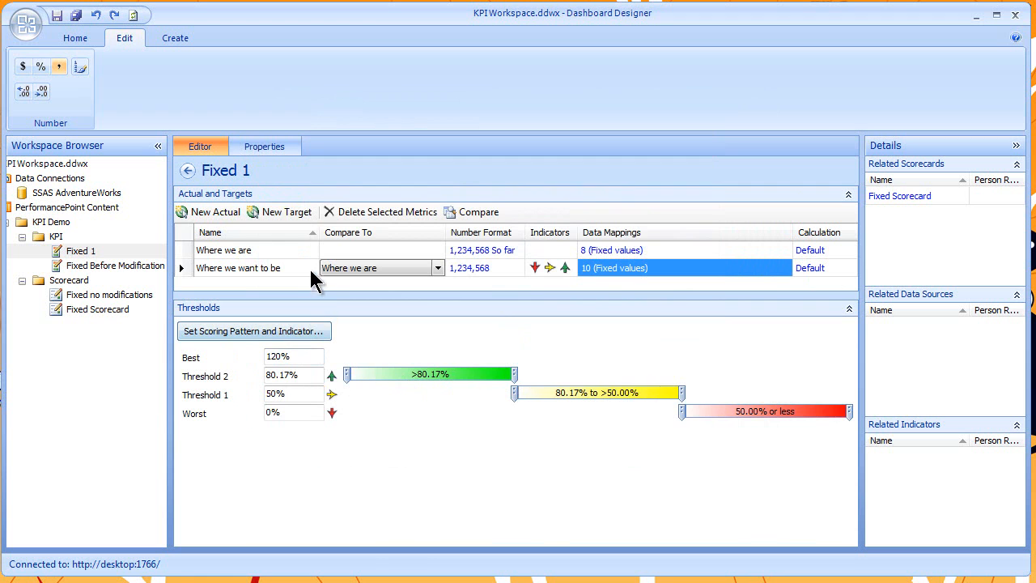
Step: Review the scoring pattern, indicator and worst-value settings of the Where we want to be metric, and cancel without changes
click(348, 251)
click(364, 267)
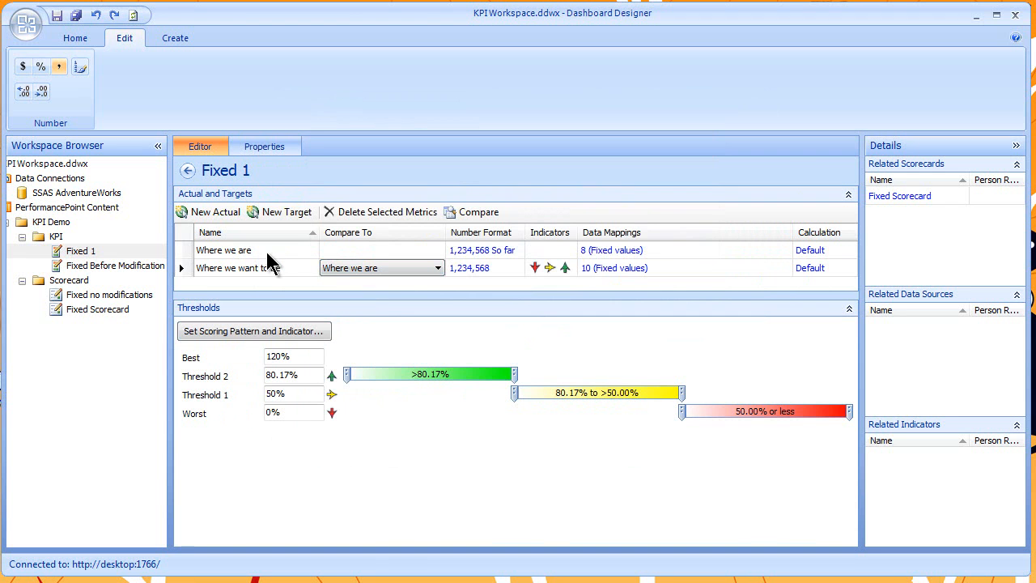
click(232, 330)
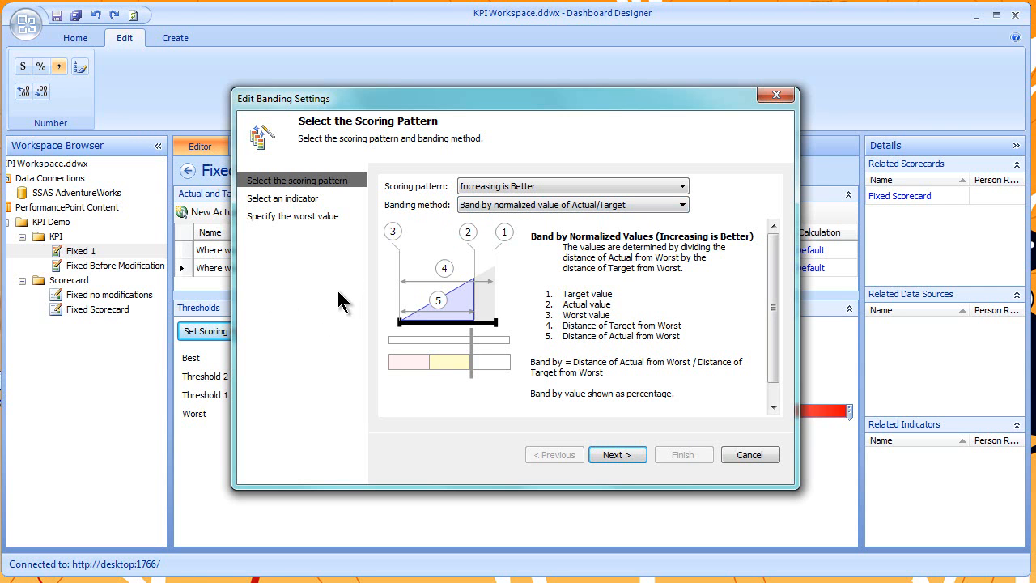
click(619, 464)
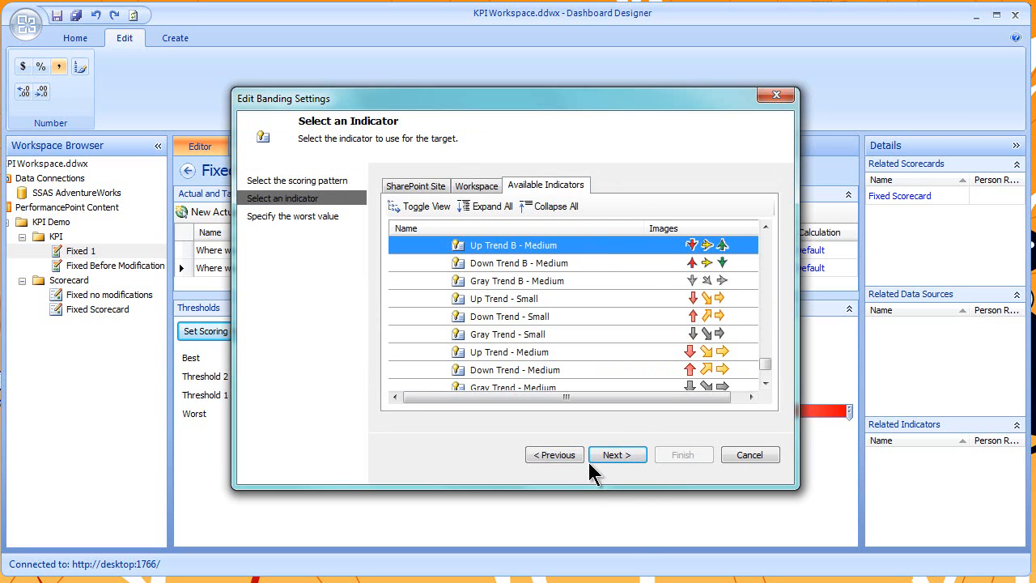
click(615, 455)
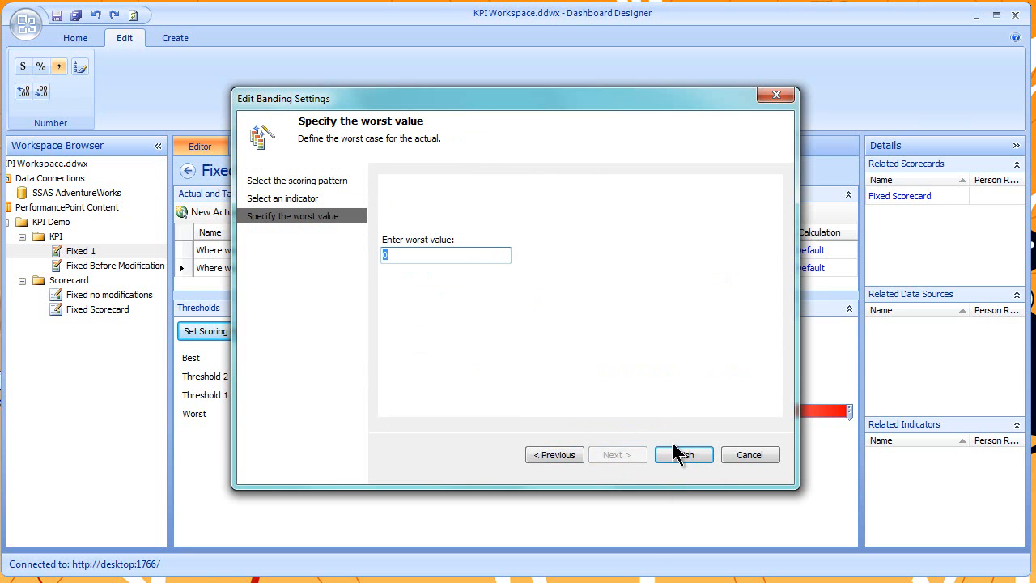
click(738, 449)
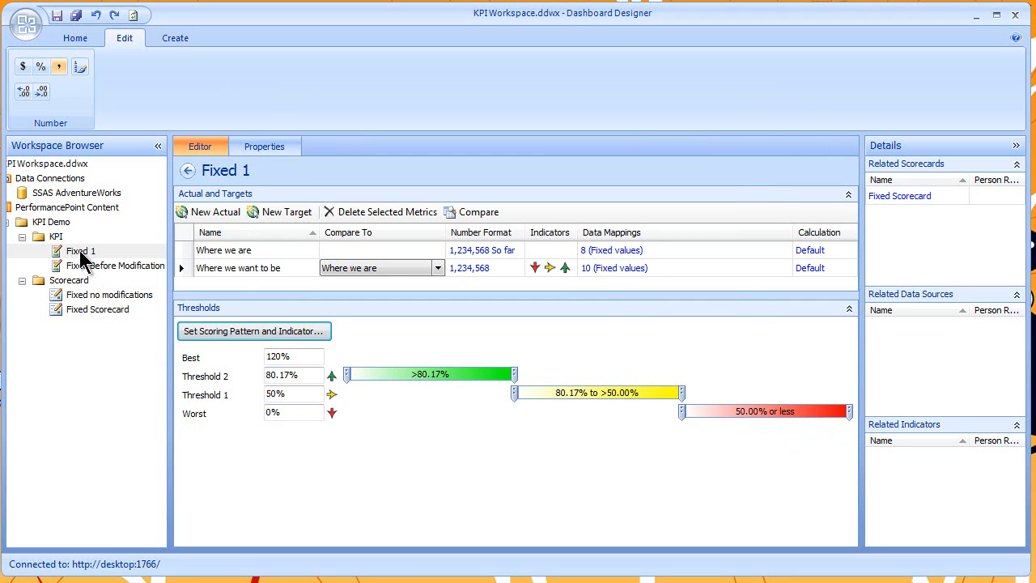
Step: Compare the target indicators on Fixed Scorecard and Fixed no modifications, and check the Target thresholds of the Fixed Before Modification KPI
click(87, 308)
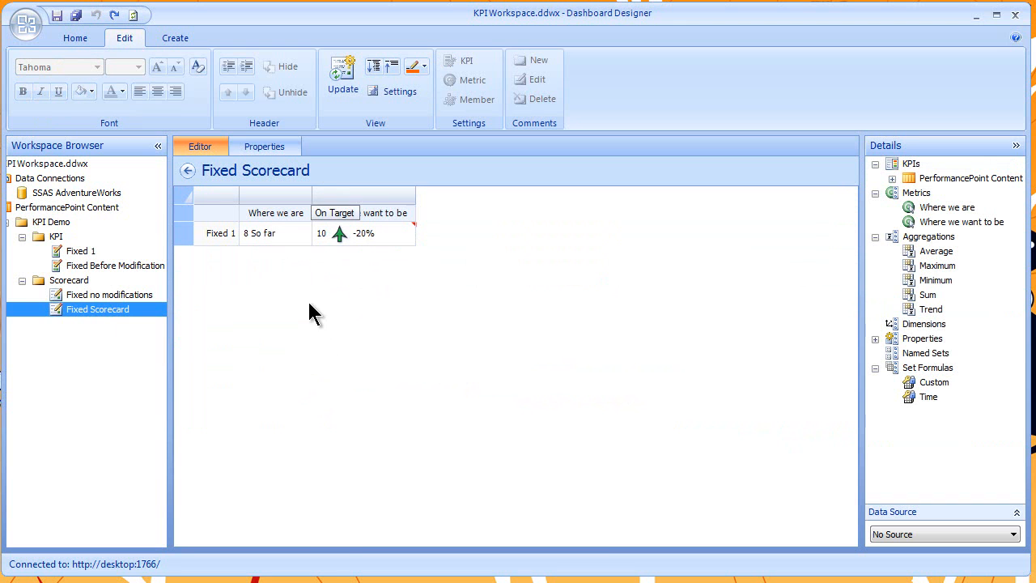
click(87, 296)
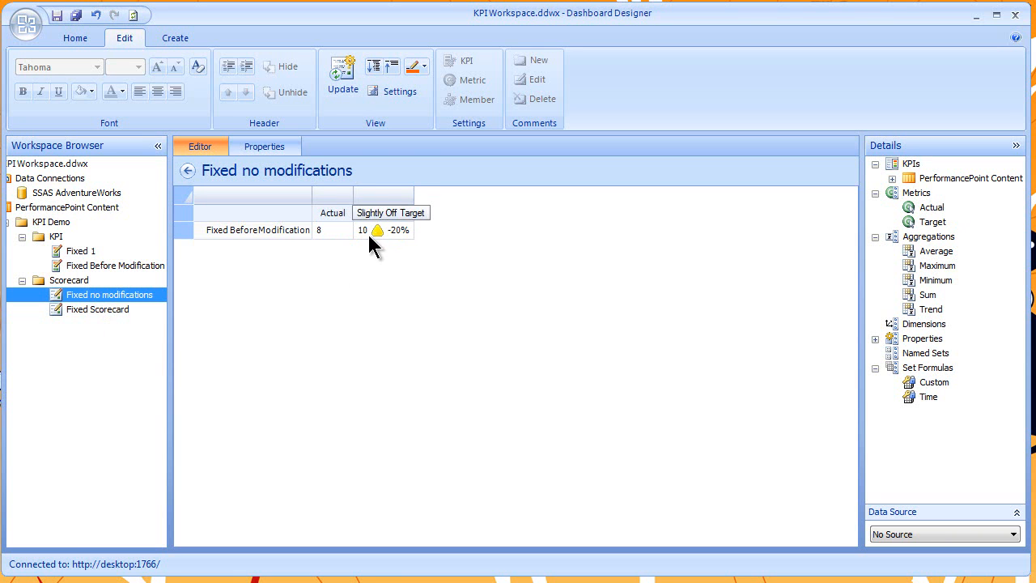
click(95, 264)
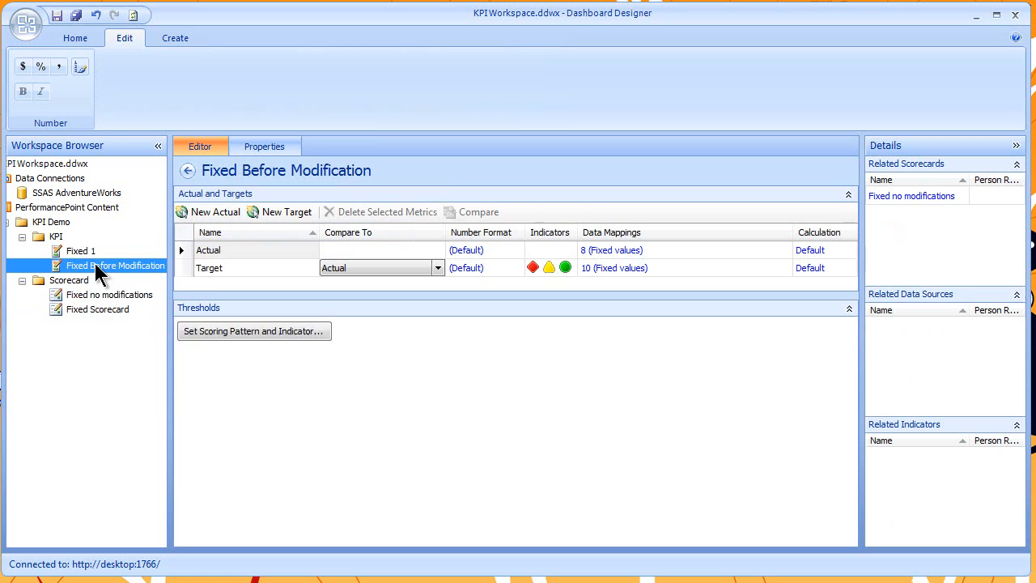
click(364, 267)
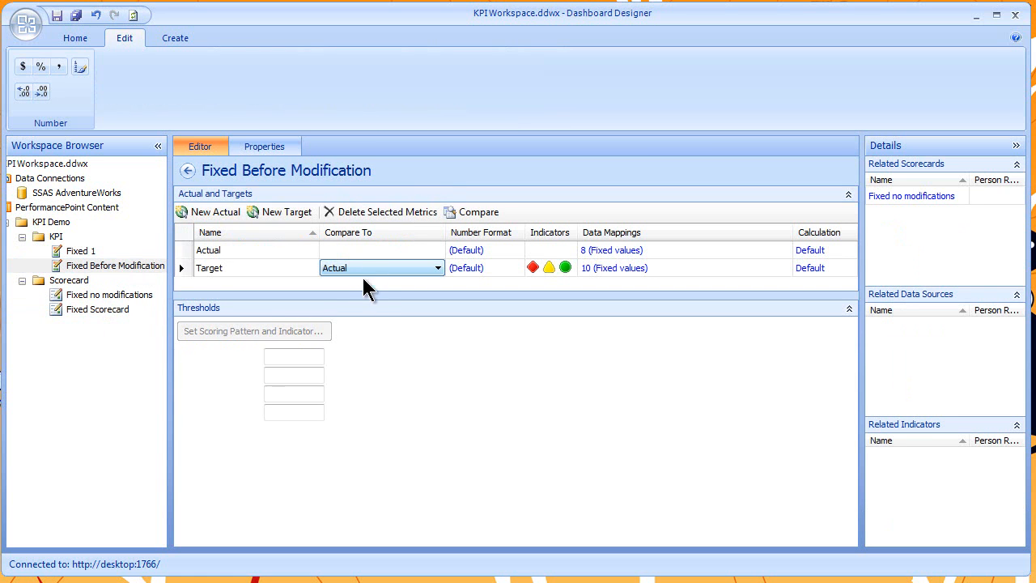
click(256, 377)
click(306, 394)
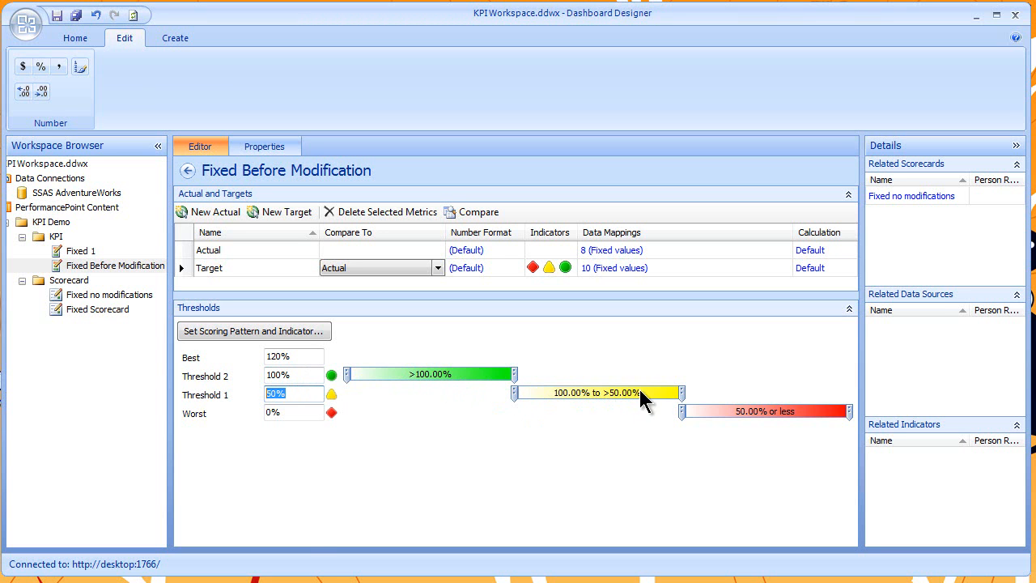
Step: Set Threshold 2 of the Fixed 1 KPI's Where we want to be metric to 90% and update Fixed Scorecard
click(80, 253)
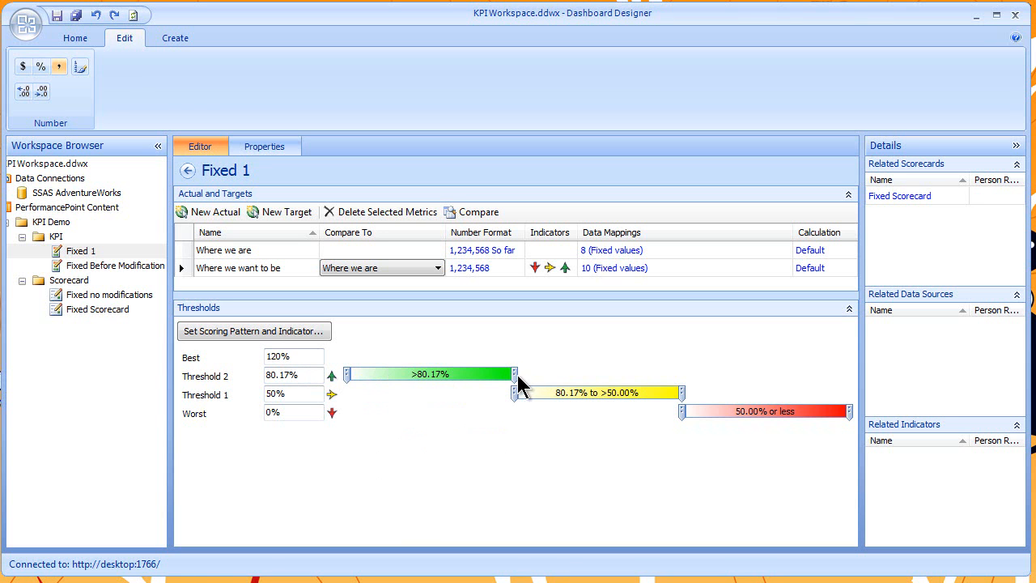
drag(515, 374, 477, 374)
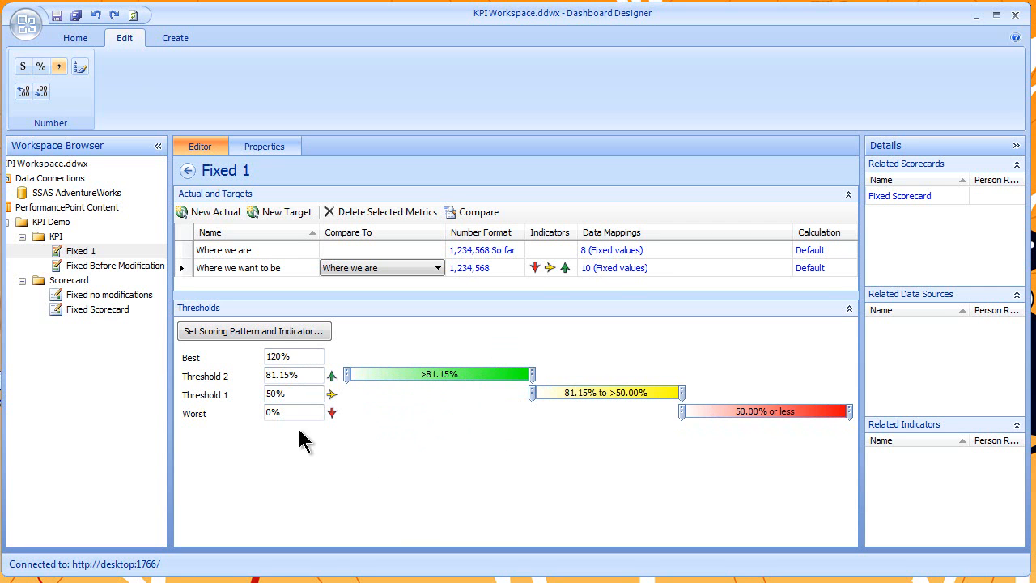
drag(290, 375, 257, 393)
text(90)
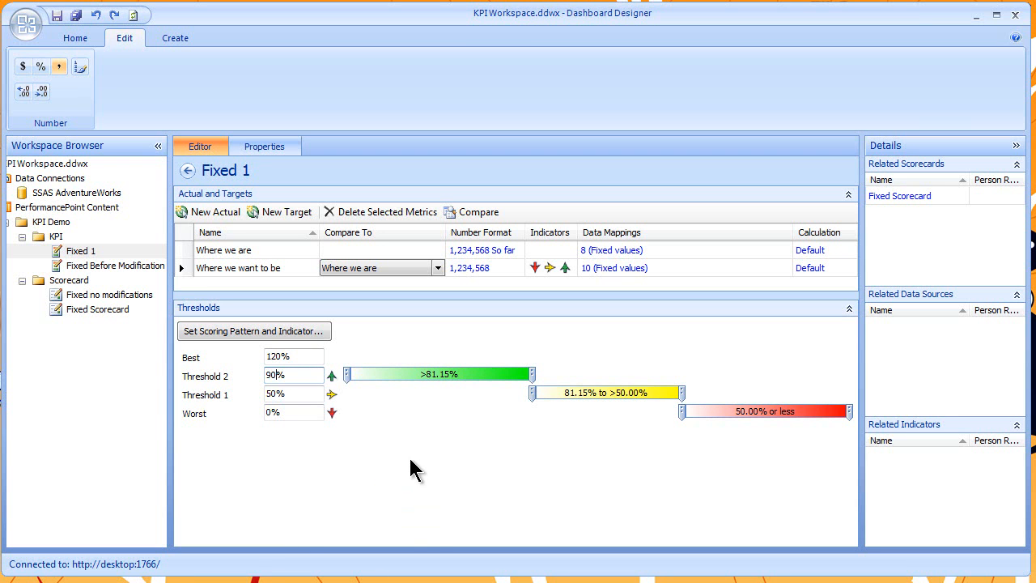
click(313, 393)
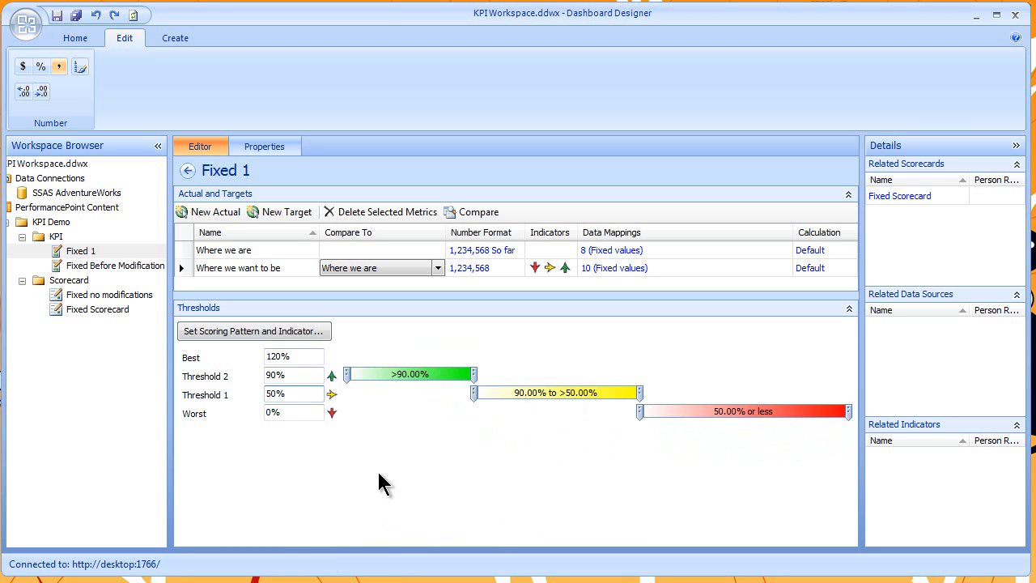
click(94, 305)
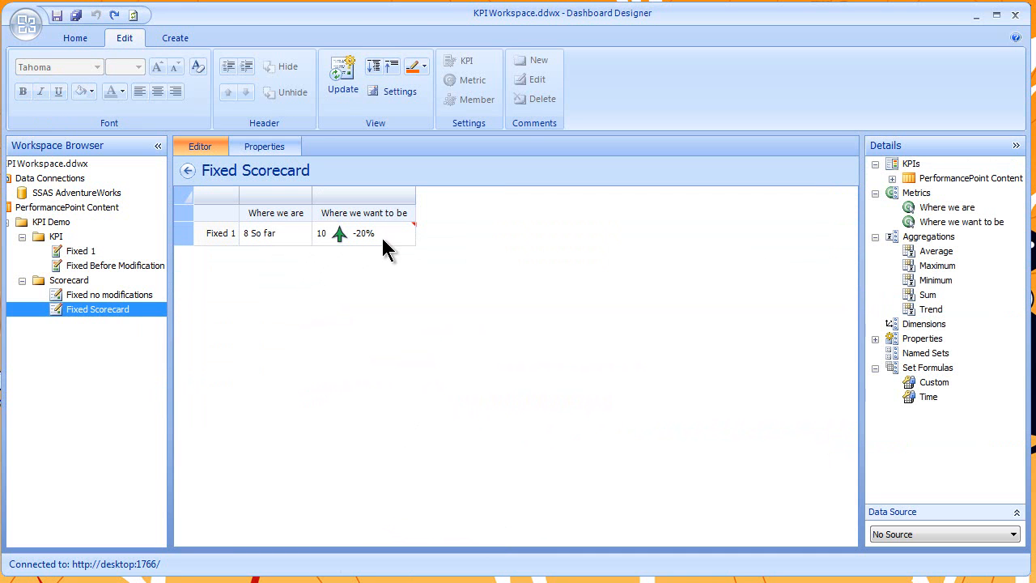
click(342, 73)
Step: Review the Fixed Before Modification KPI and the Fixed no modifications scorecard, and reopen the Fixed 1 KPI
click(95, 267)
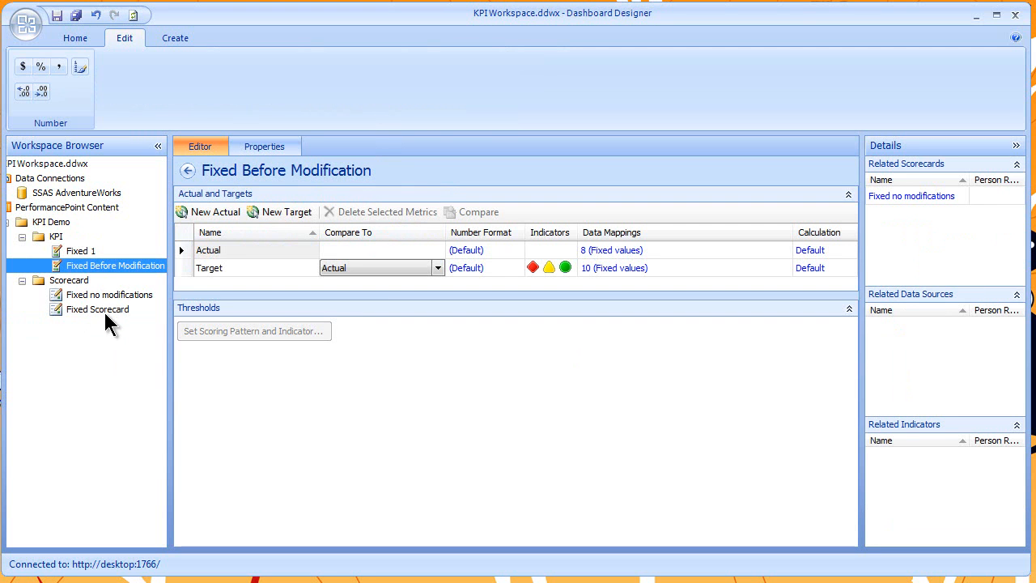
click(104, 295)
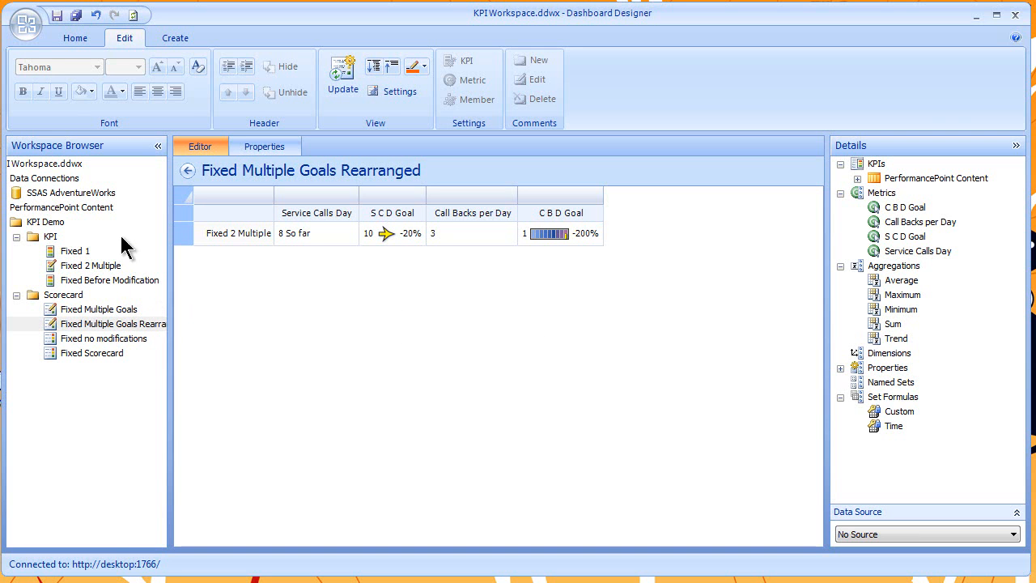
click(79, 252)
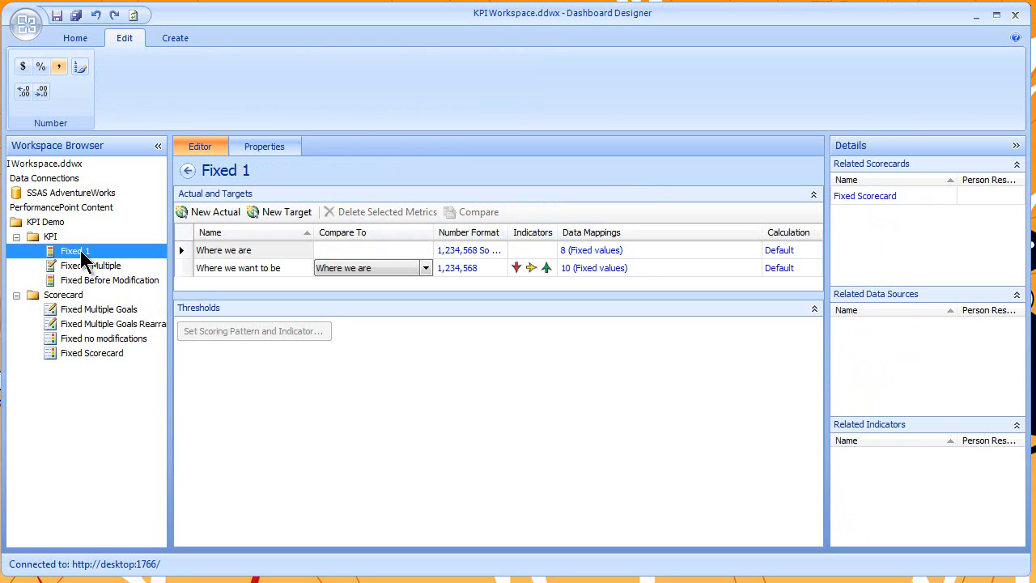
Step: Open the Fixed 2 Multiple KPI, collapse its thresholds section, and review all its actual and target metrics
right_click(85, 256)
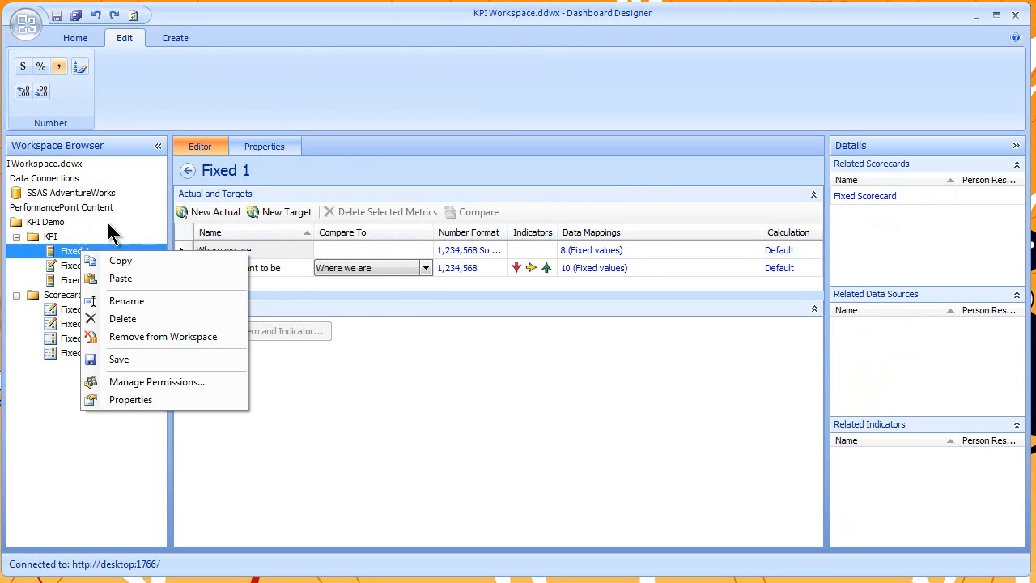
click(113, 233)
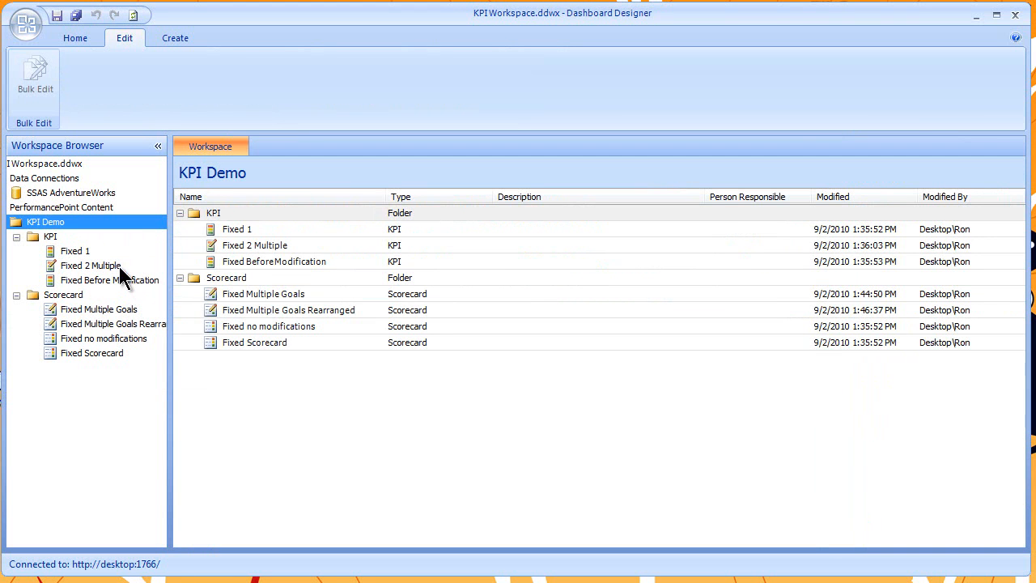
click(100, 264)
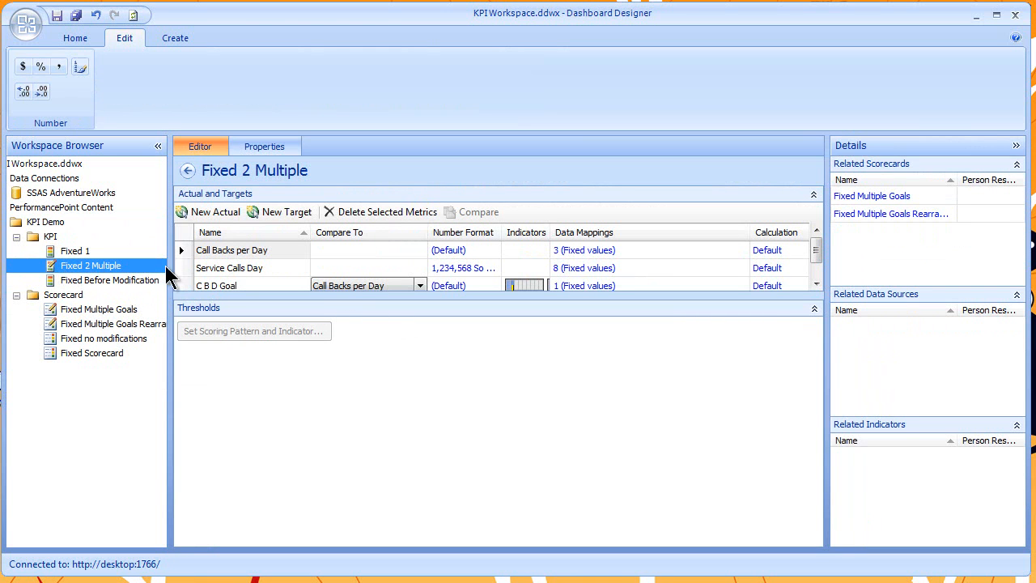
click(815, 313)
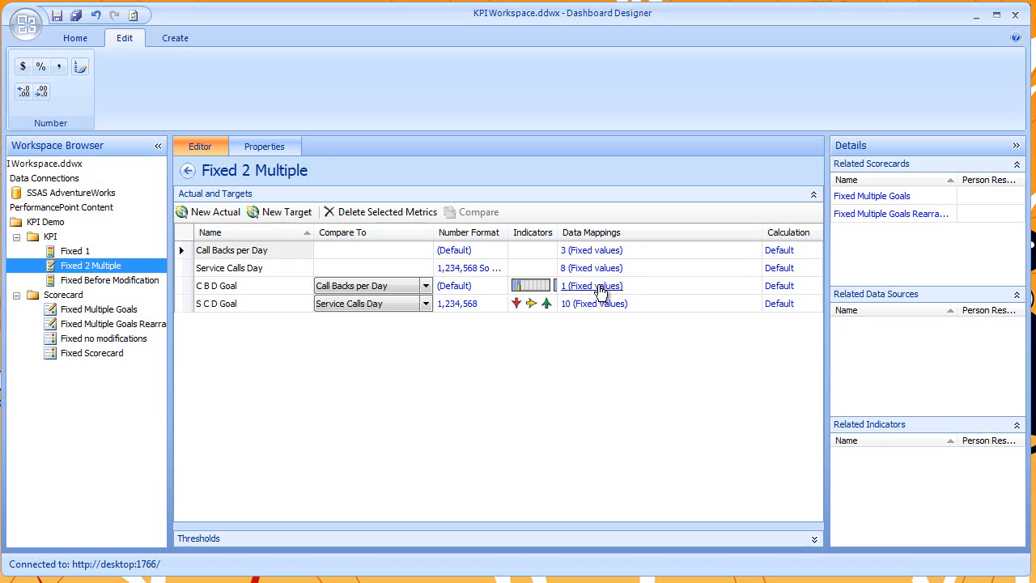
click(293, 263)
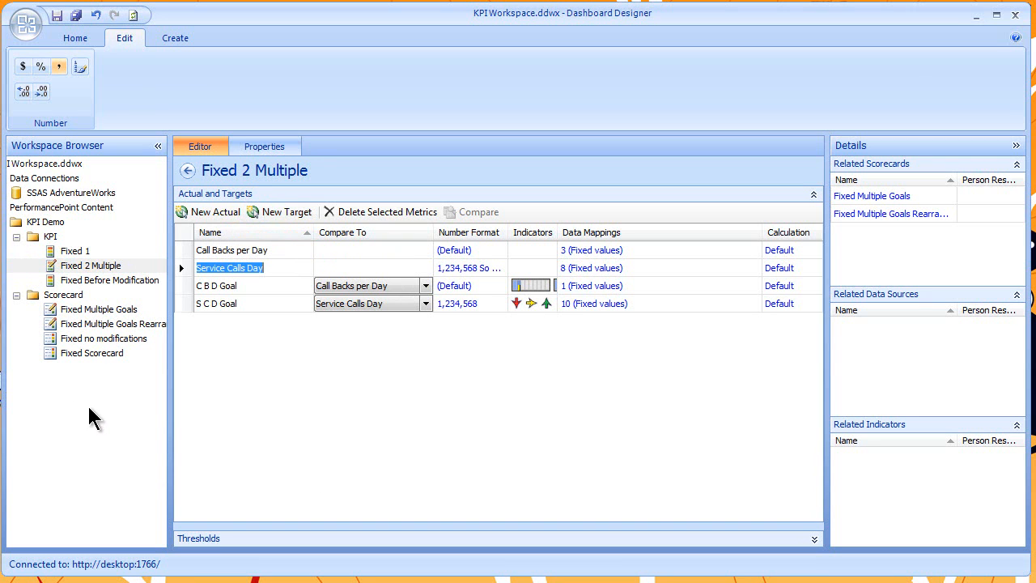
Step: Compare the metric order on the Fixed Multiple Goals and Fixed Multiple Goals Rearranged scorecards, and try out the Call Backs per Day metric
click(67, 312)
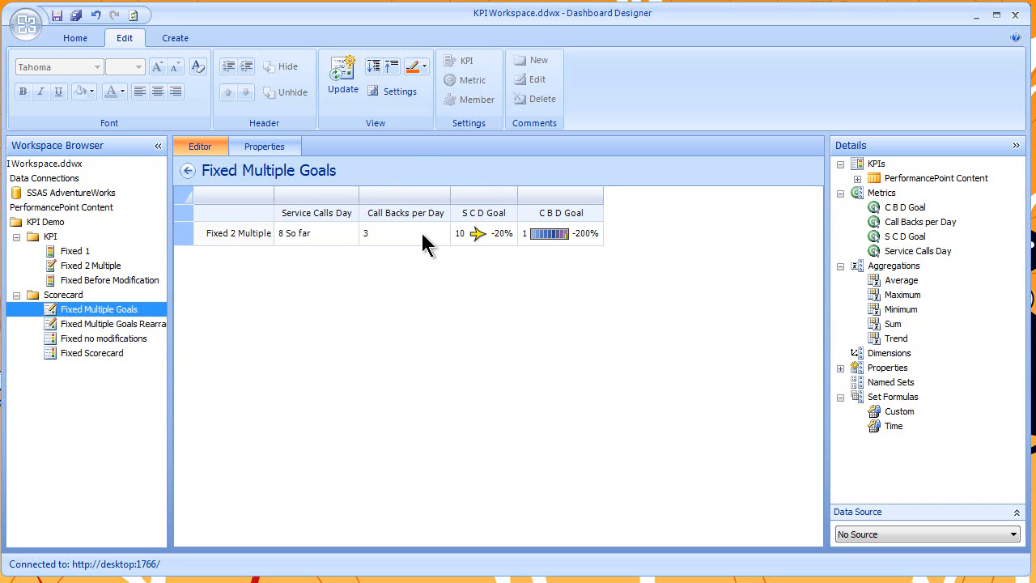
click(106, 325)
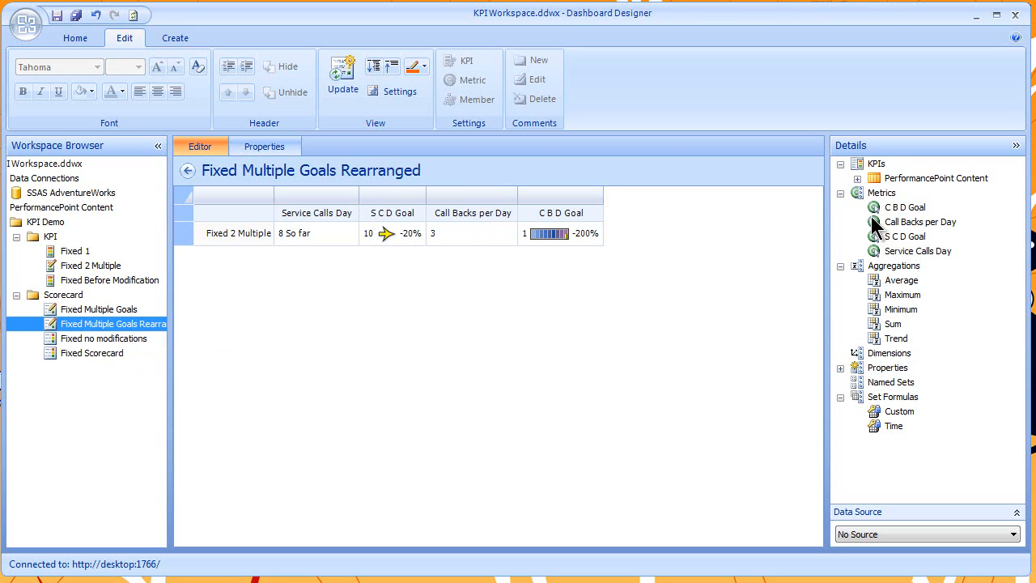
drag(873, 225, 774, 273)
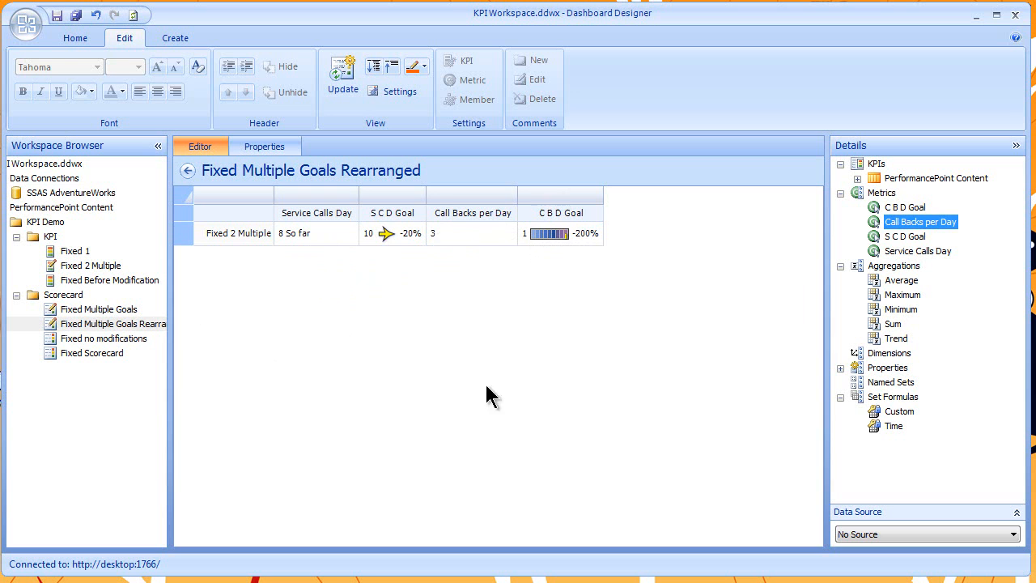
Step: Review the thresholds and scoring pattern of the S C D Goal metric in the Fixed 2 Multiple KPI, without changing them
click(95, 265)
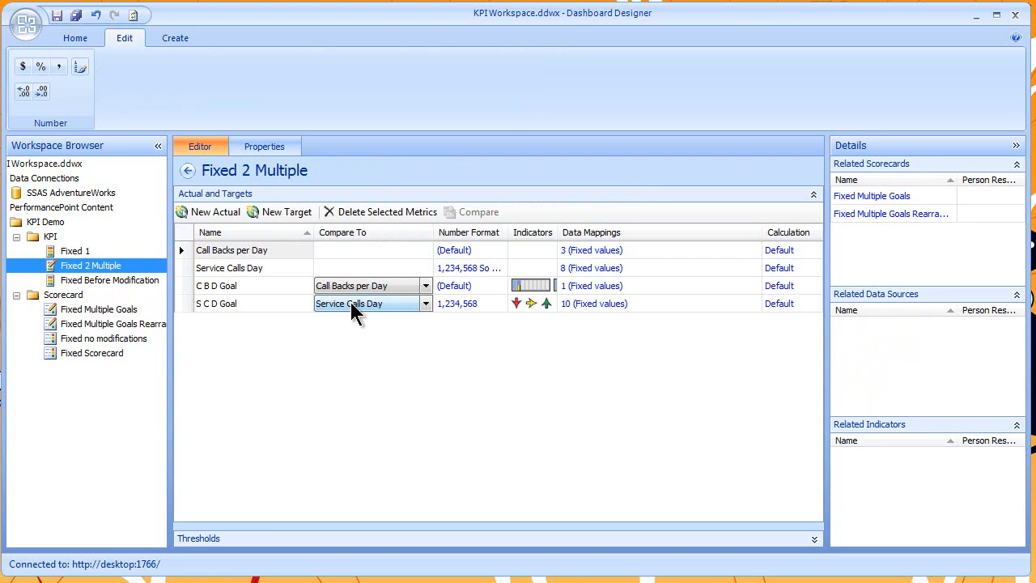
click(352, 308)
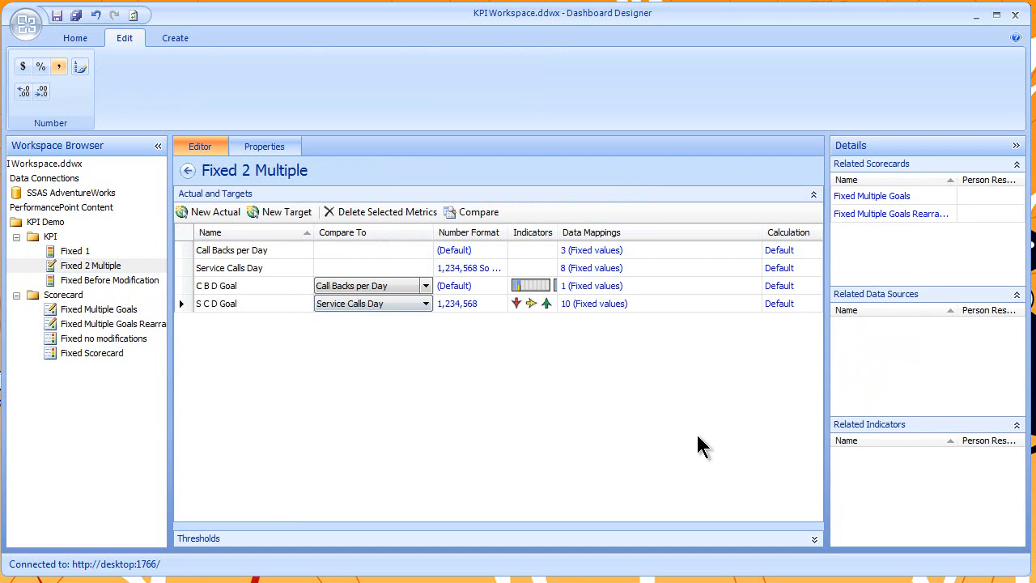
click(815, 538)
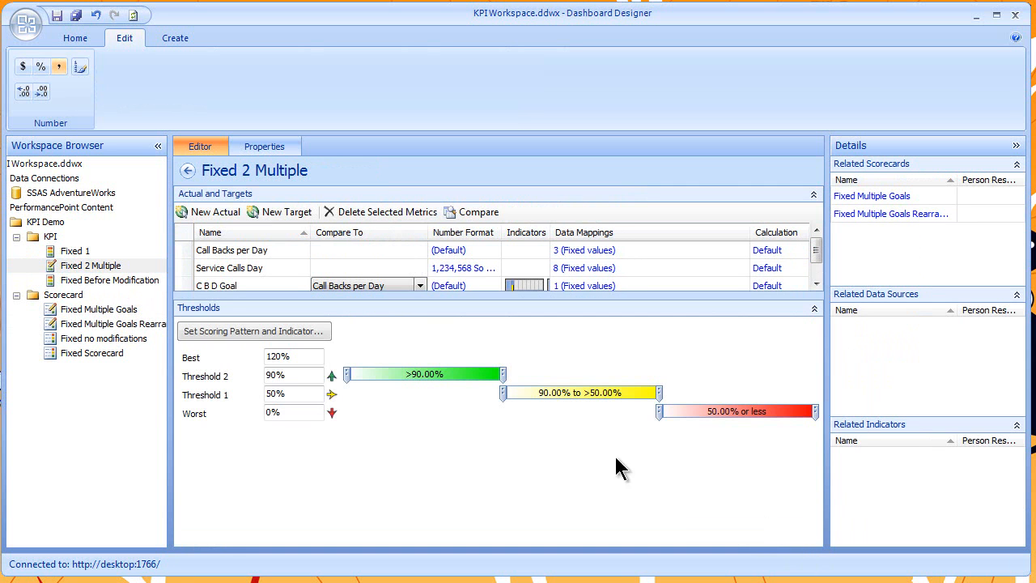
click(282, 330)
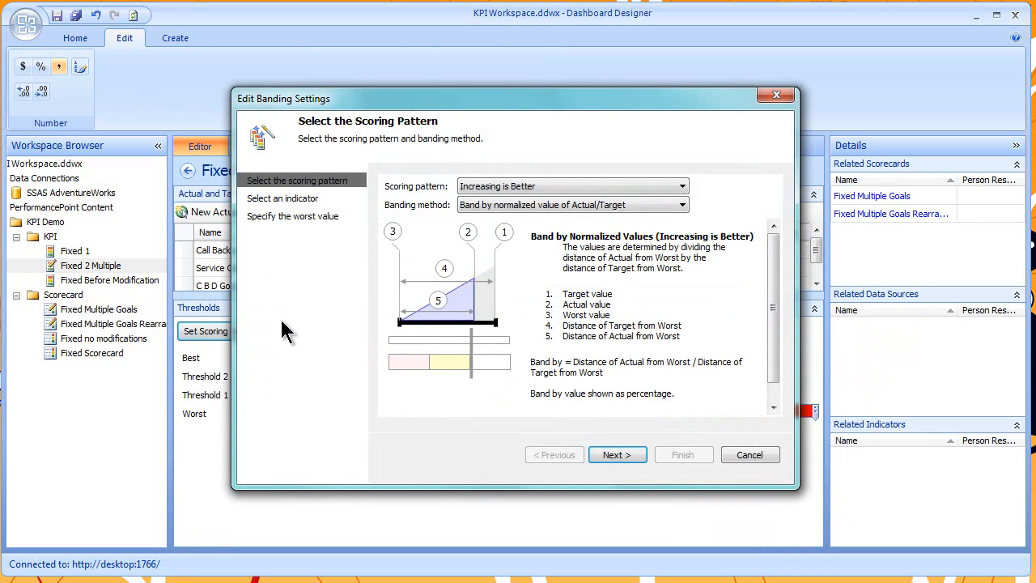
click(748, 455)
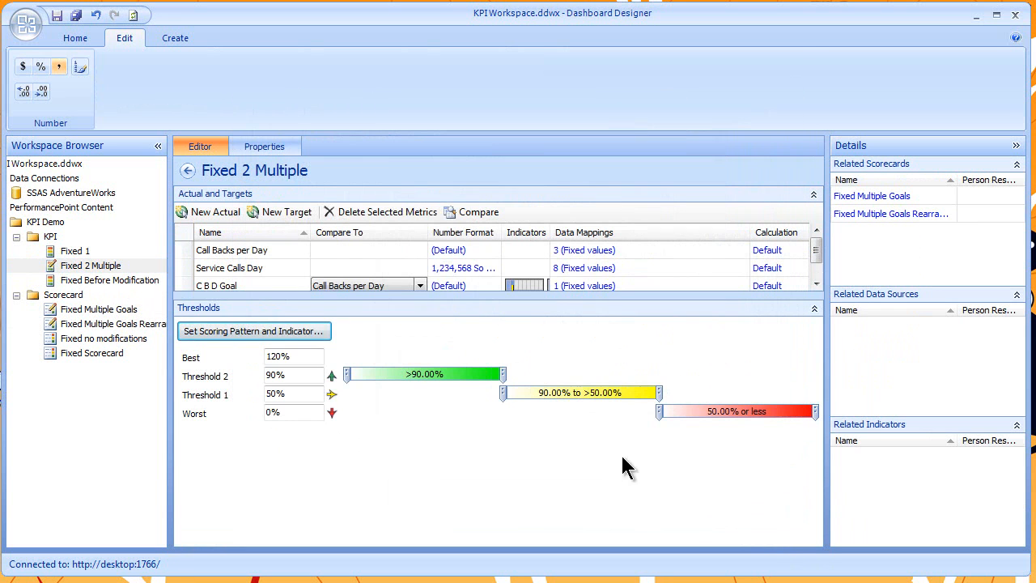
Step: Set the C B D Goal metric to compare to Service Calls Day, and review its scoring pattern and indicator without changing them
click(421, 286)
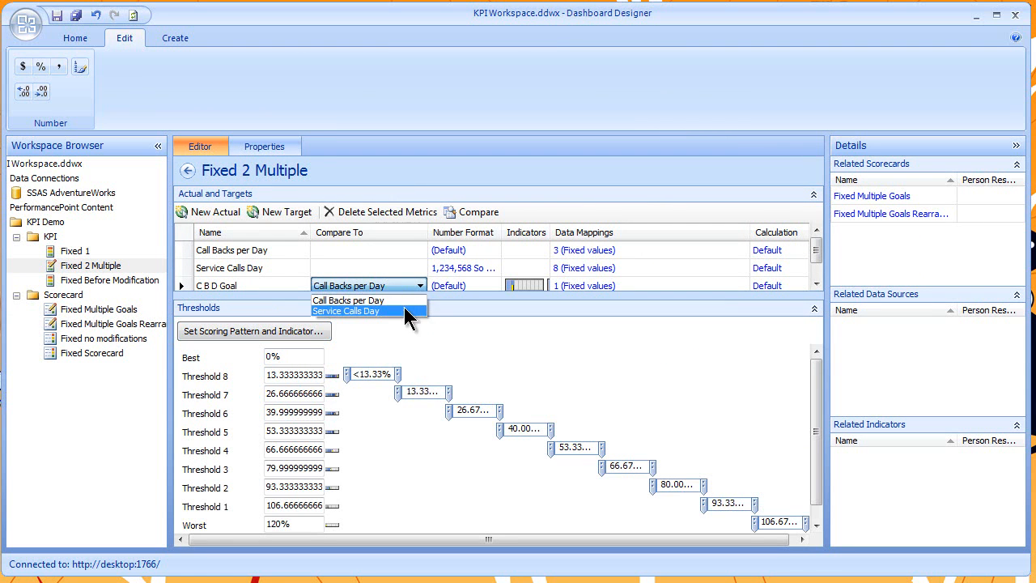
click(399, 312)
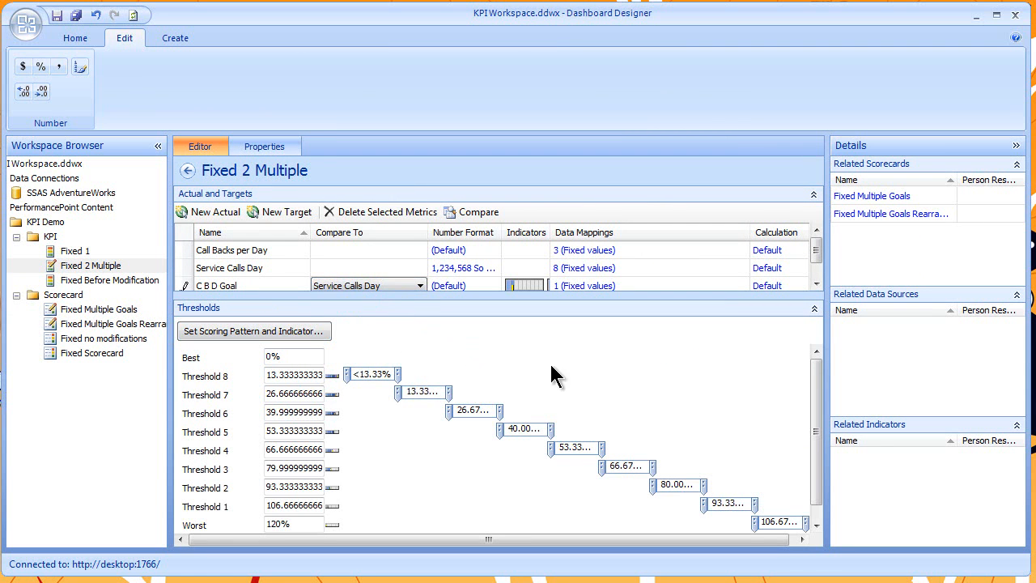
click(281, 330)
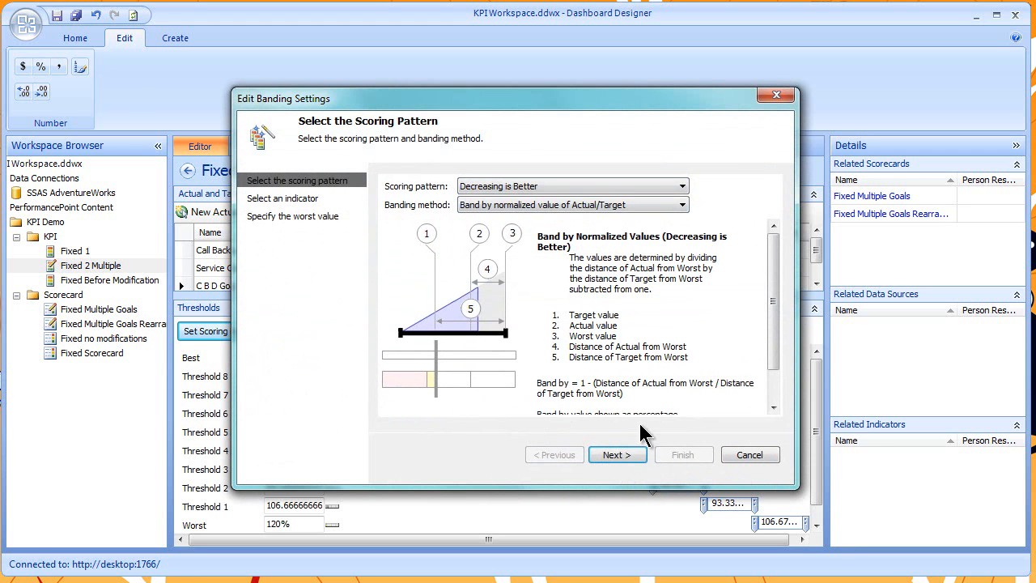
click(631, 456)
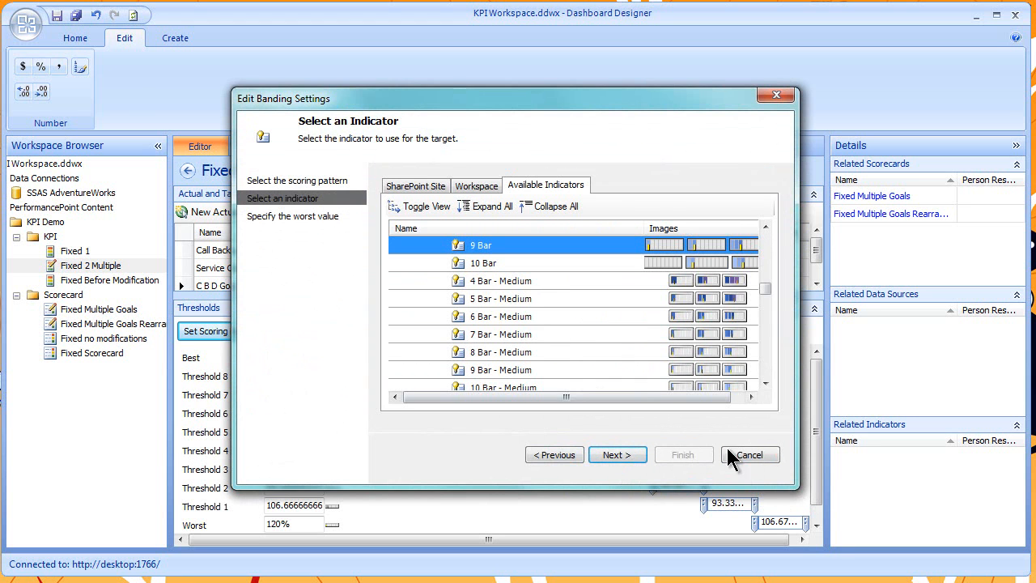
click(749, 455)
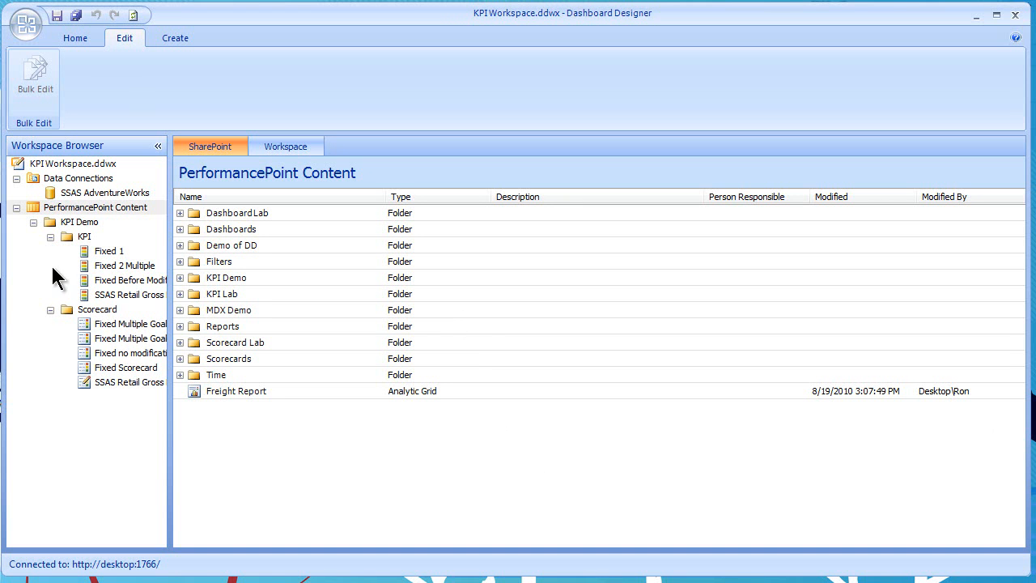
Step: Create a new KPI in the KPI folder from the Blank KPI template
click(70, 238)
right_click(70, 238)
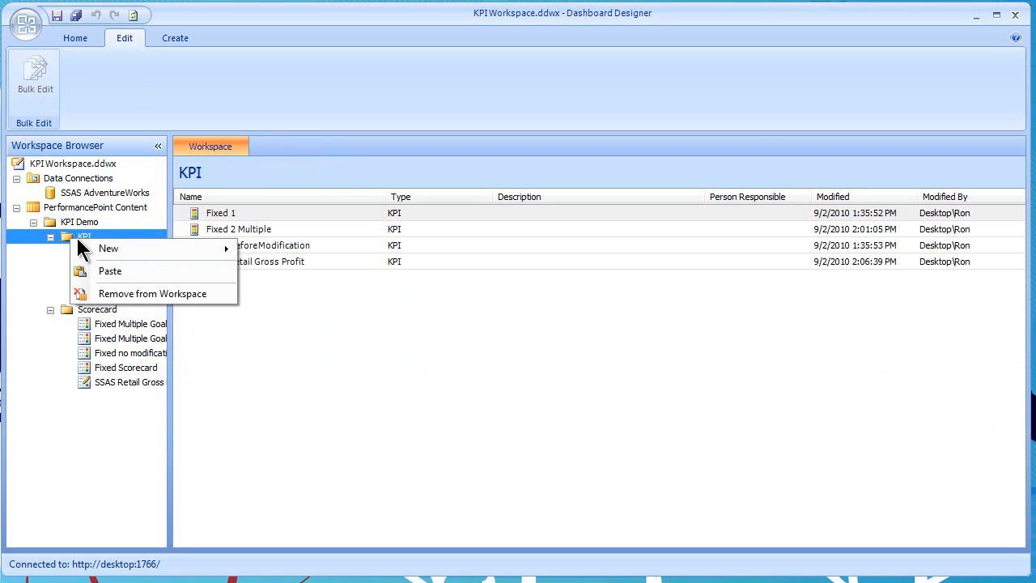
mouse_move(141, 247)
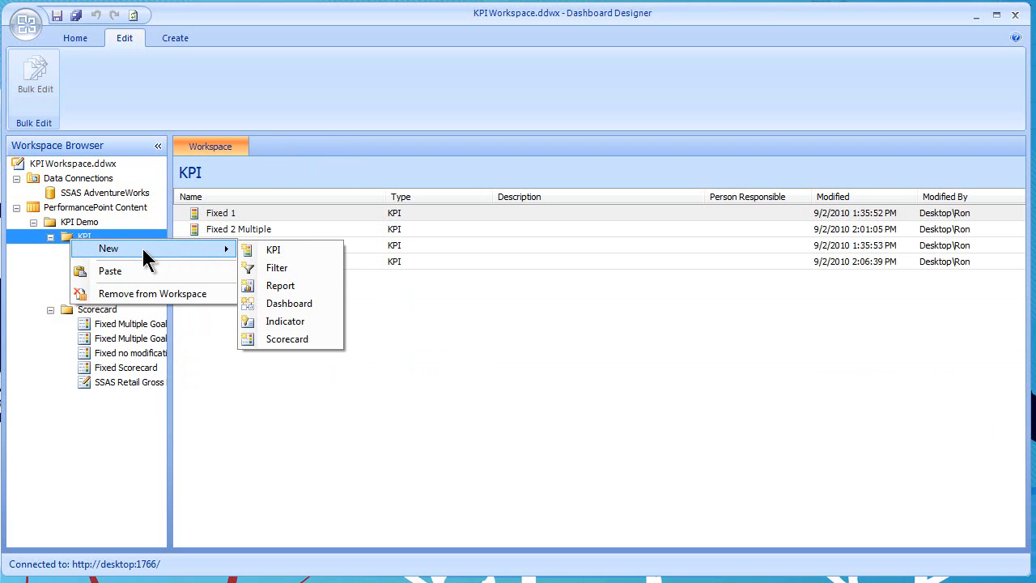
click(275, 251)
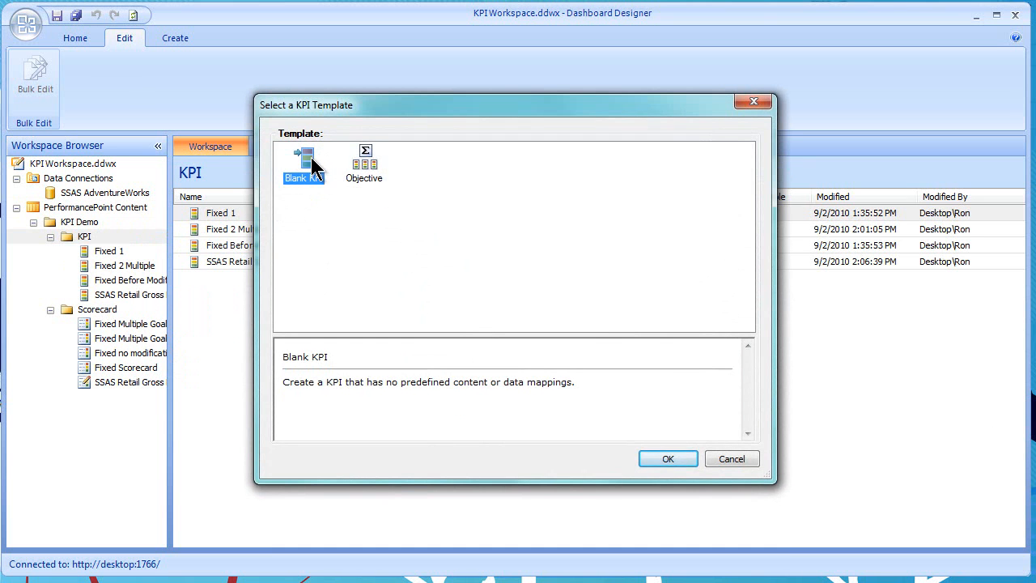
click(681, 453)
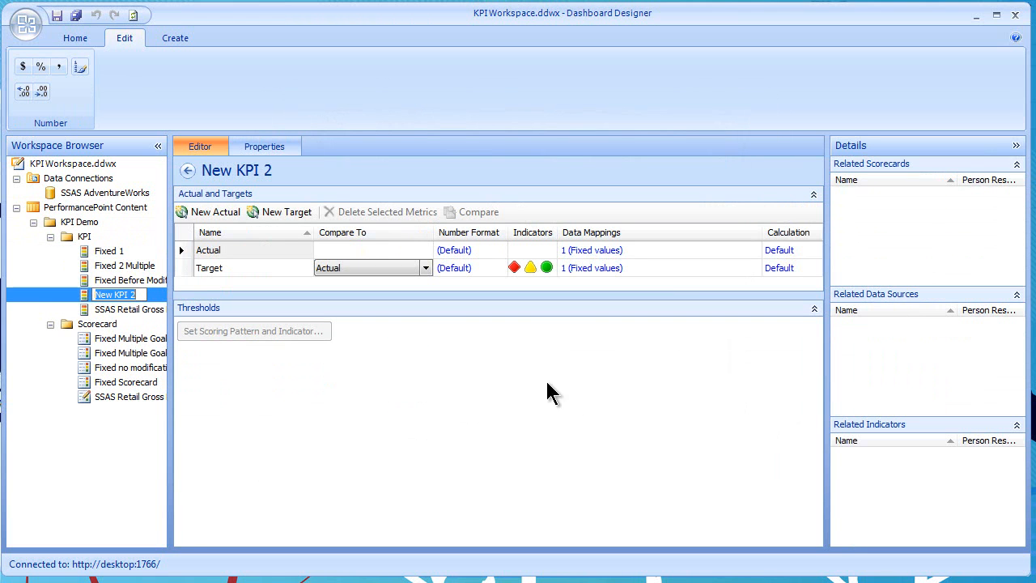
Step: Change the data source of the new KPI's Actual metric from fixed values to SSAS AdventureWorks
click(585, 251)
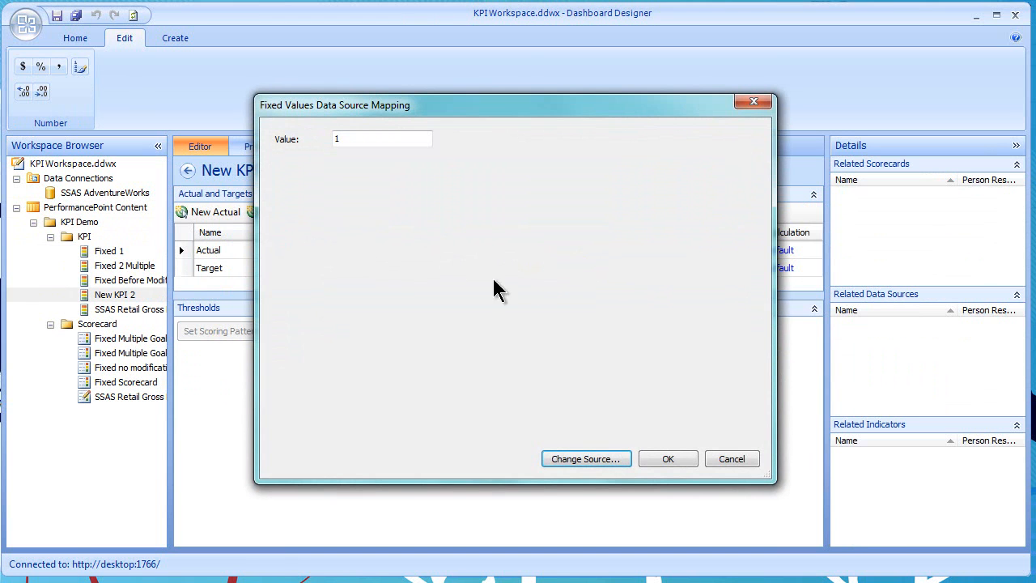
click(582, 457)
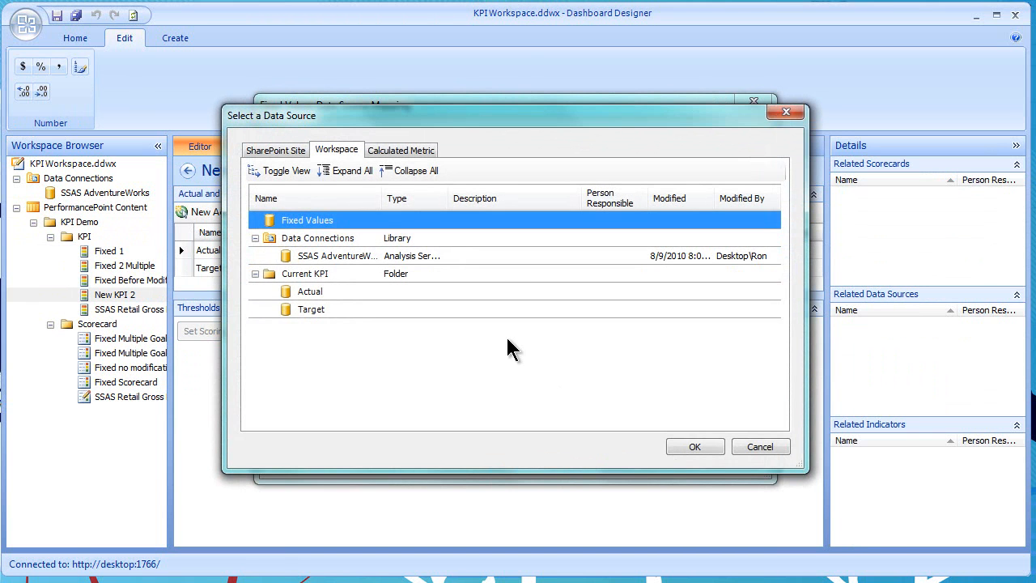
click(321, 257)
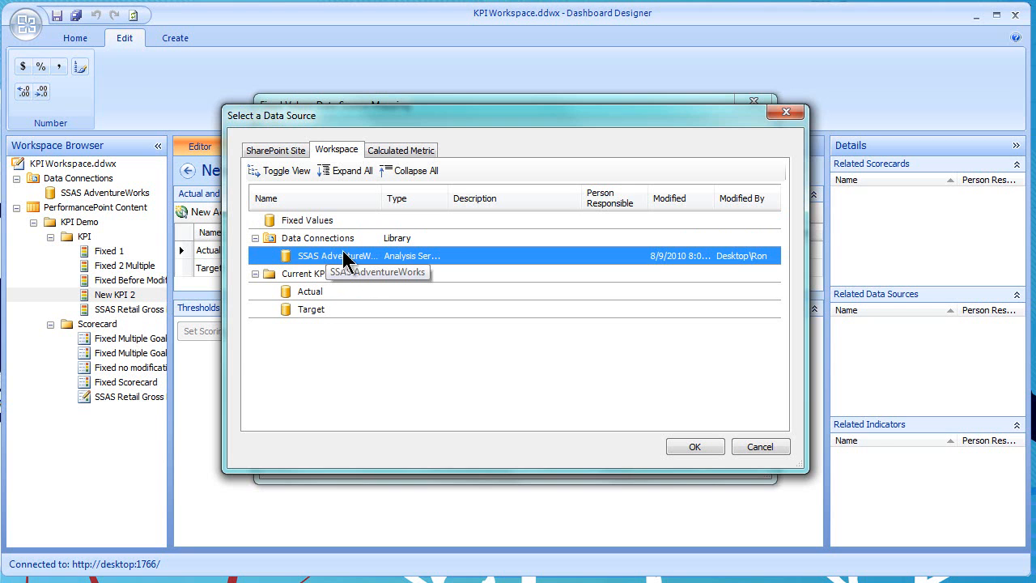
click(695, 447)
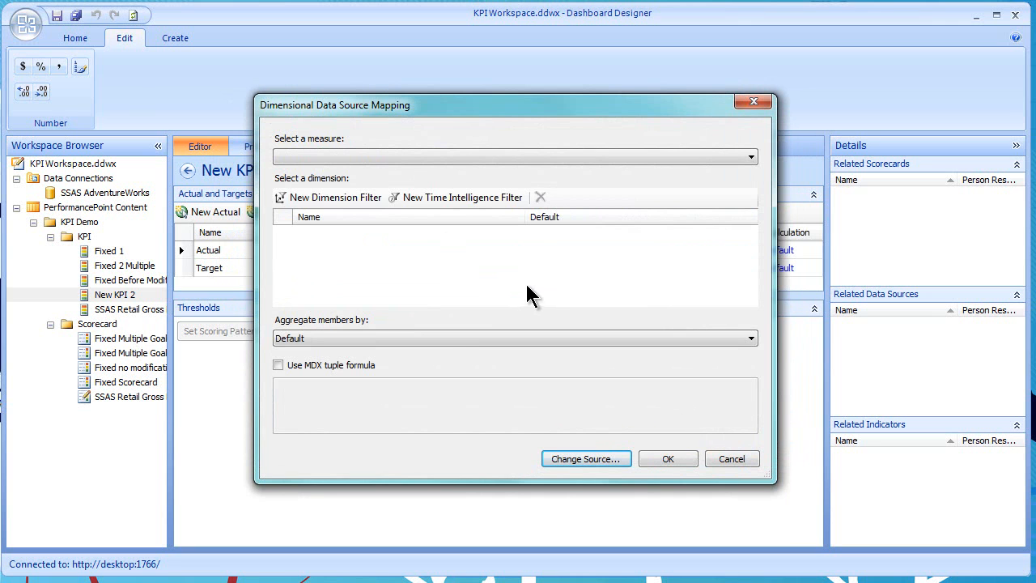
Step: Map the new KPI's Actual metric to the Reseller Order Count measure and accept the mapping
click(752, 158)
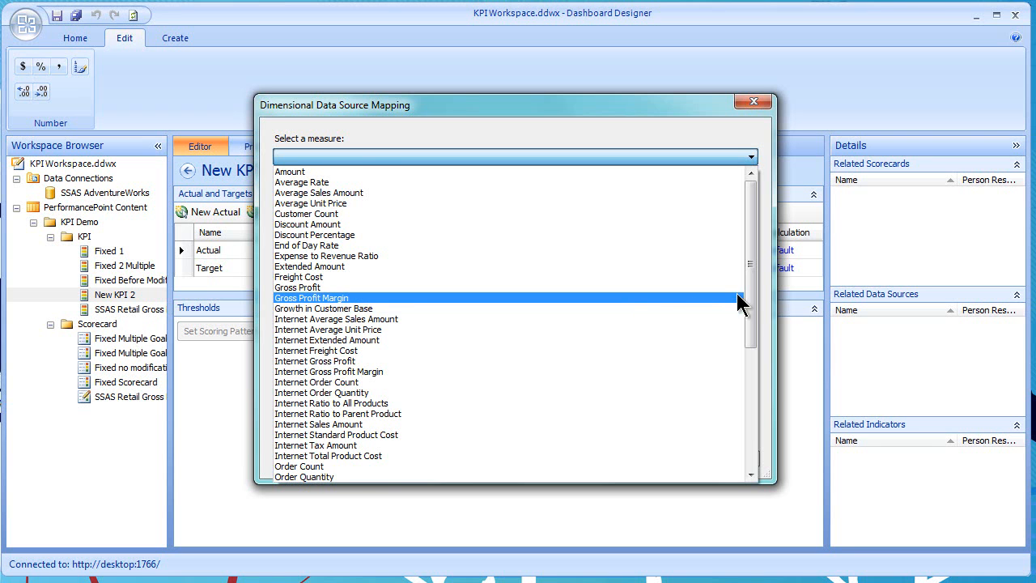
drag(752, 300, 735, 421)
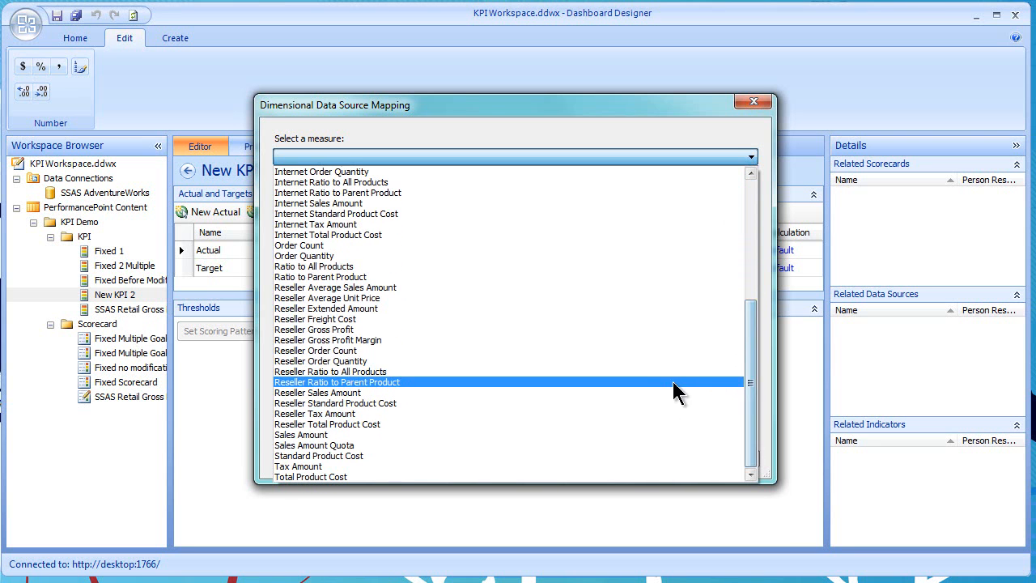
click(639, 352)
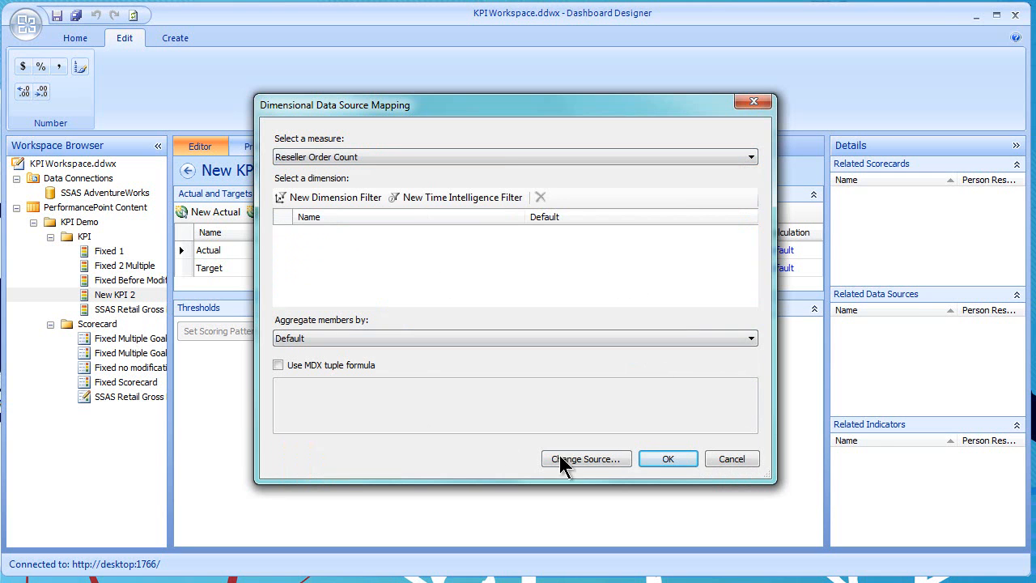
click(666, 459)
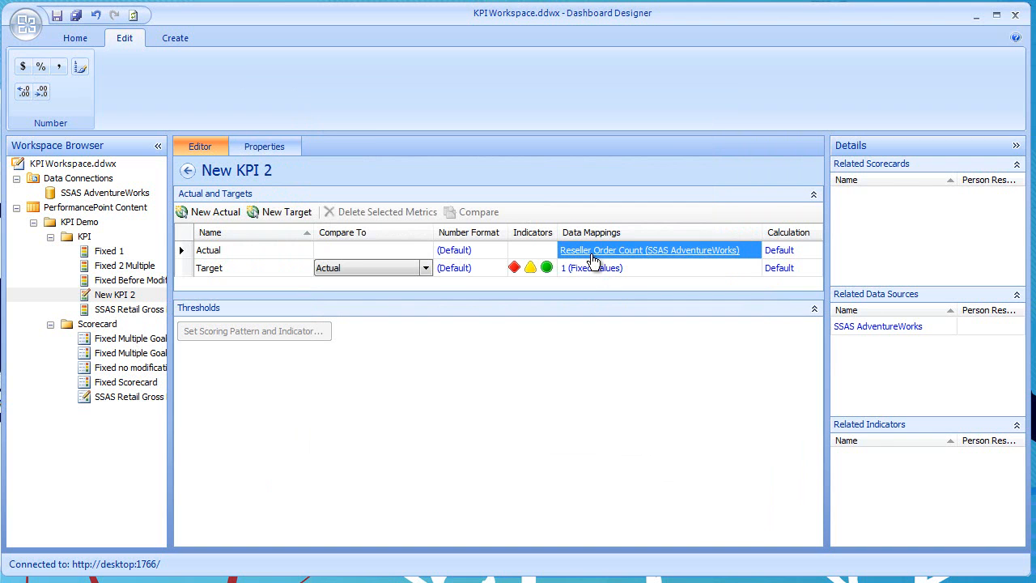
Step: Review the dimensional data source mapping of the Actual metric in the SSAS Retail Gross Profit KPI
click(125, 309)
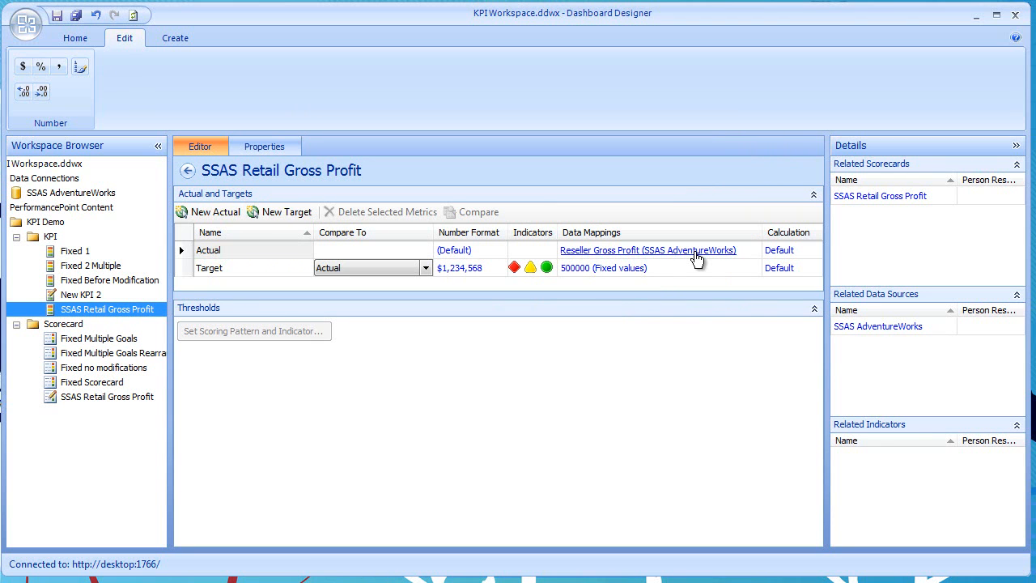
click(669, 251)
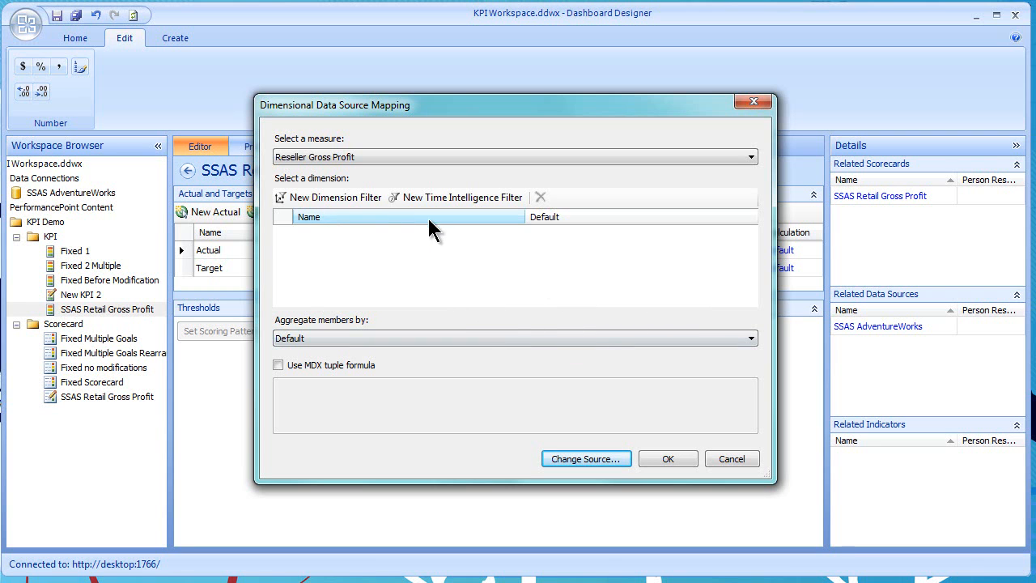
click(669, 461)
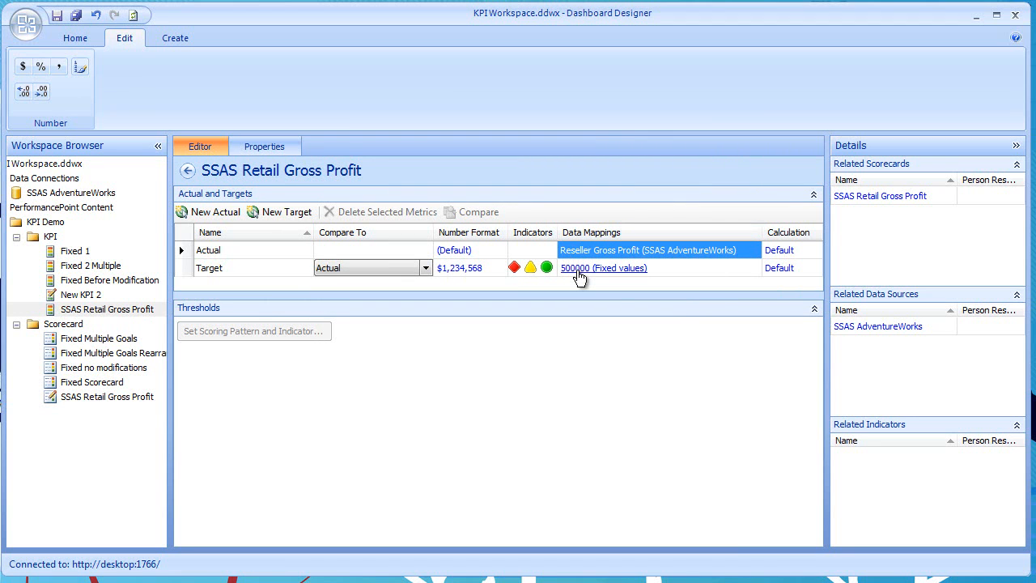
Step: Inspect the Target metric's fixed value mapping and its available data sources in the SSAS Retail Gross Profit KPI, leaving them unchanged
click(577, 271)
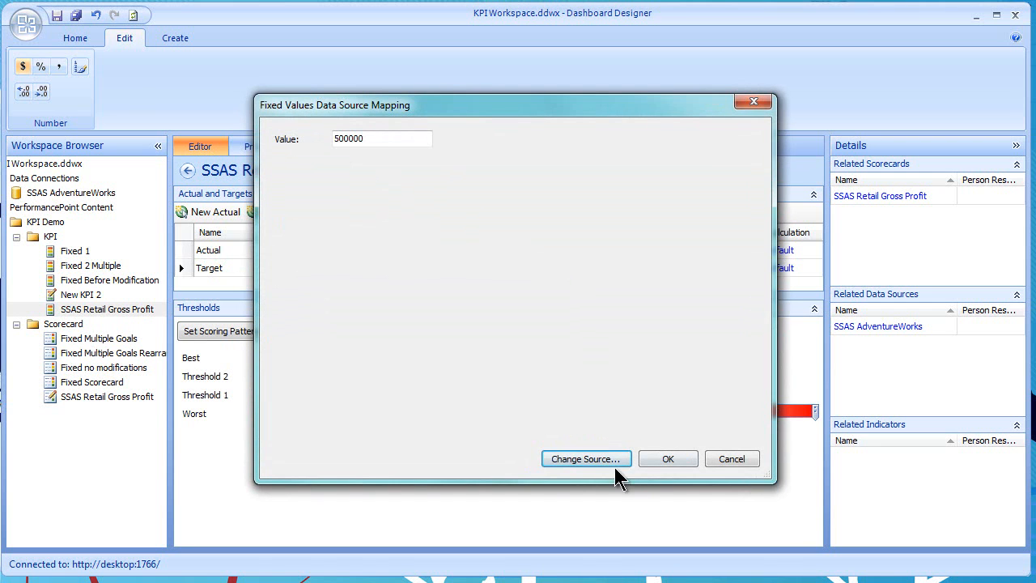
click(613, 461)
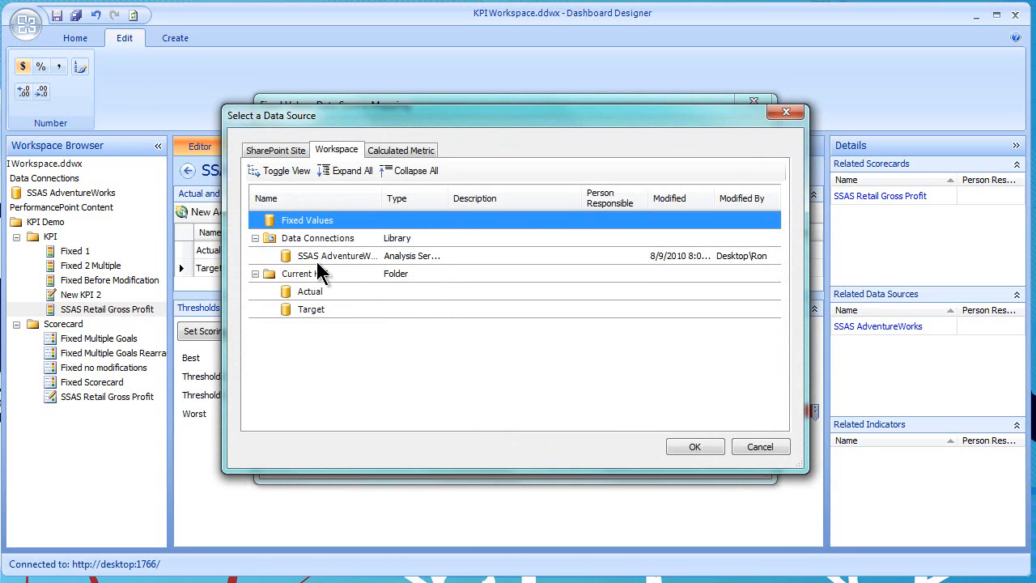
click(759, 448)
click(729, 459)
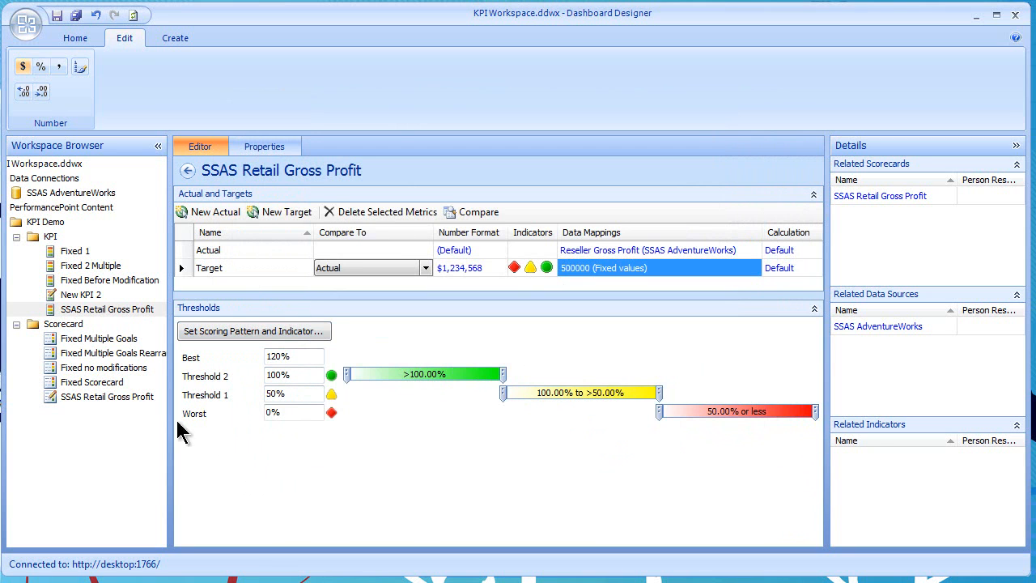
Step: Open the SSAS Retail Gross Profit scorecard and expand its available KPIs down to the contents of the KPI folder
click(112, 312)
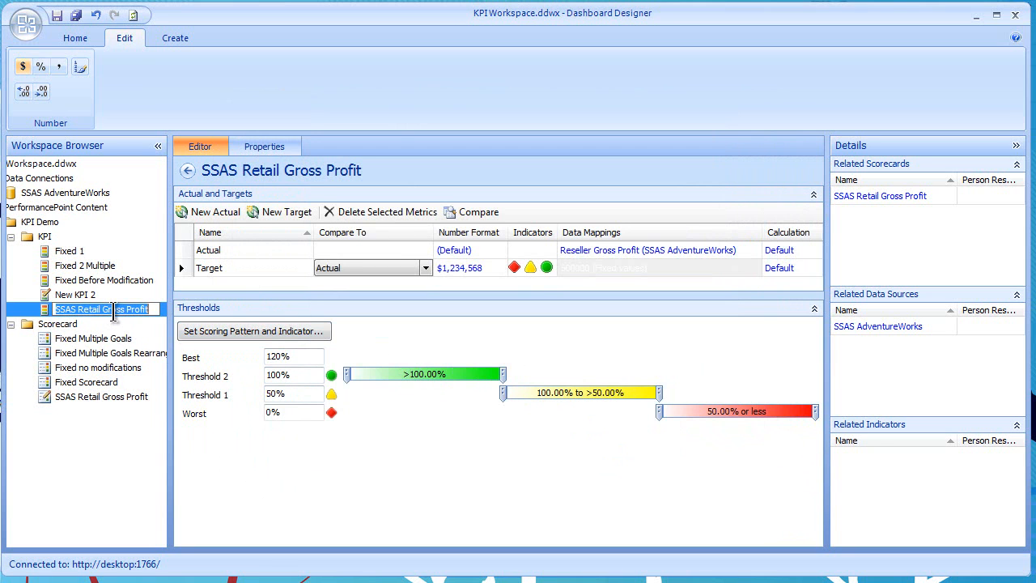
click(119, 395)
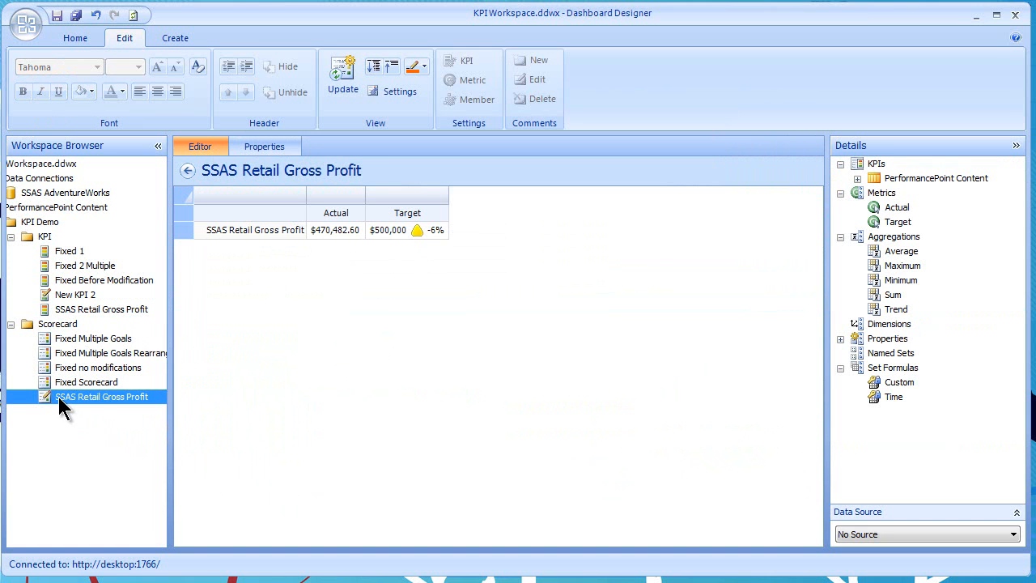
click(858, 178)
click(874, 192)
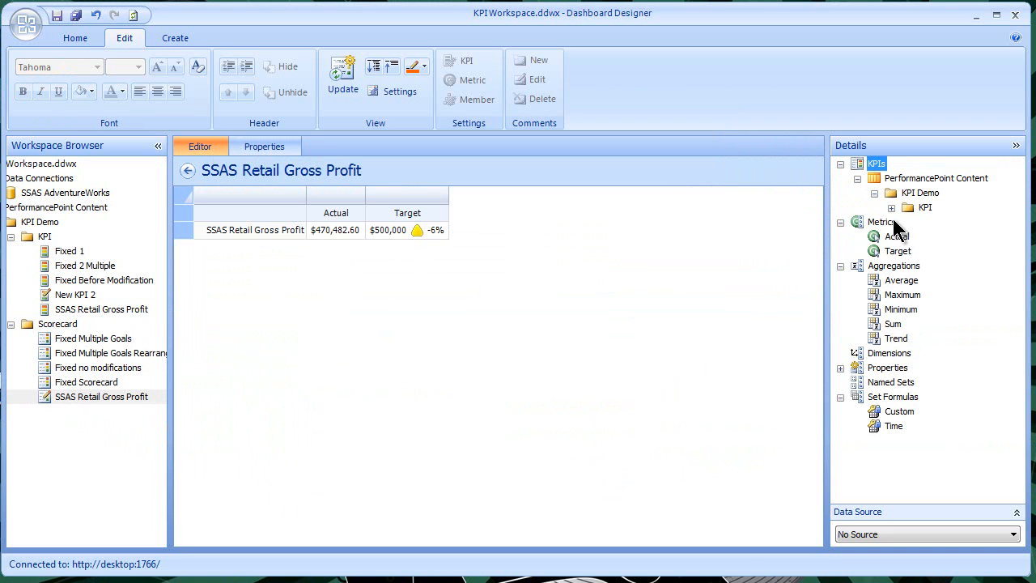
click(891, 208)
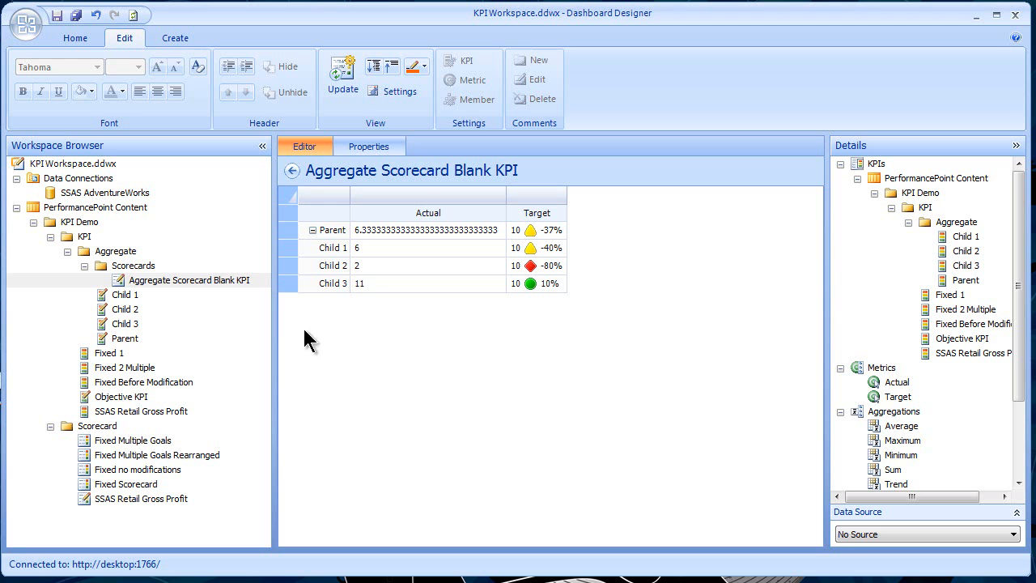
Step: Compare the Actual and Target data mappings of the Child 1, Child 2 and Child 3 KPIs in the Aggregate folder
click(122, 294)
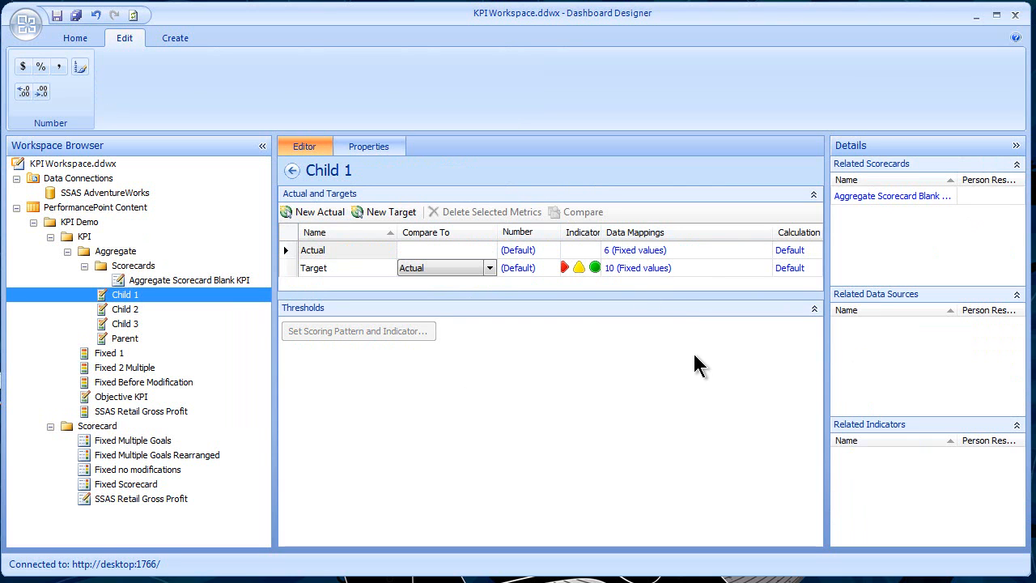
click(131, 309)
click(133, 325)
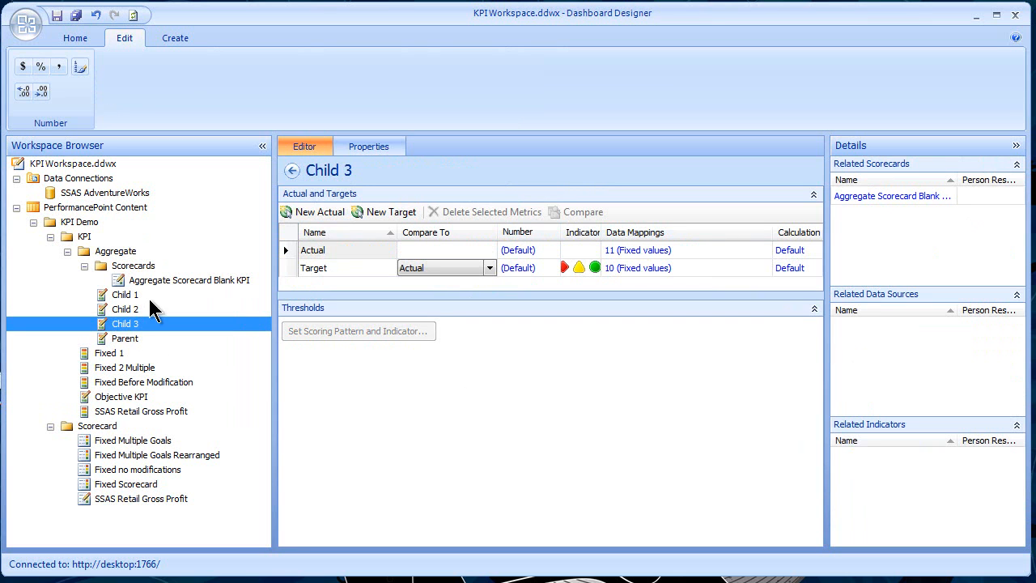
click(156, 298)
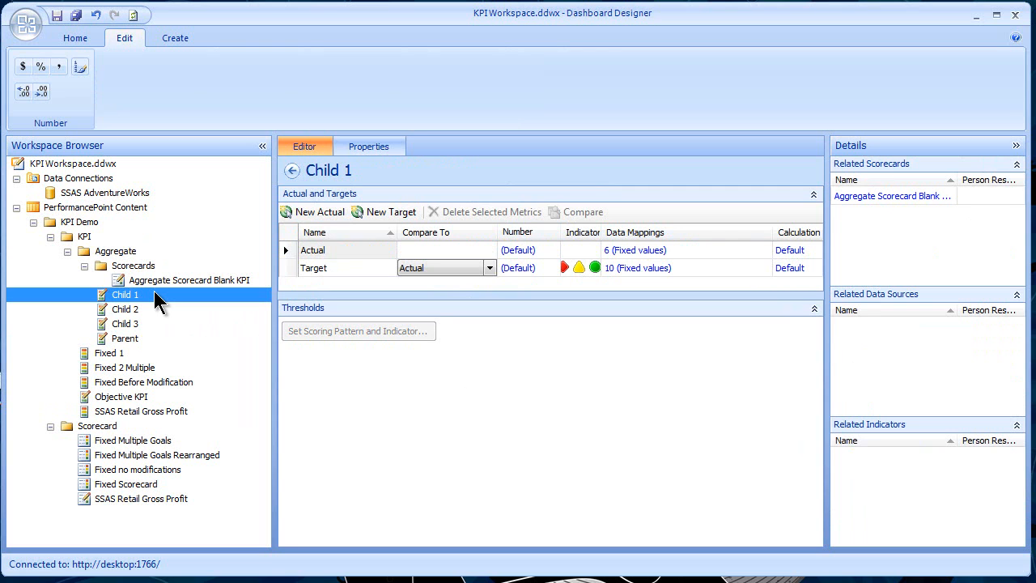
click(630, 254)
click(132, 310)
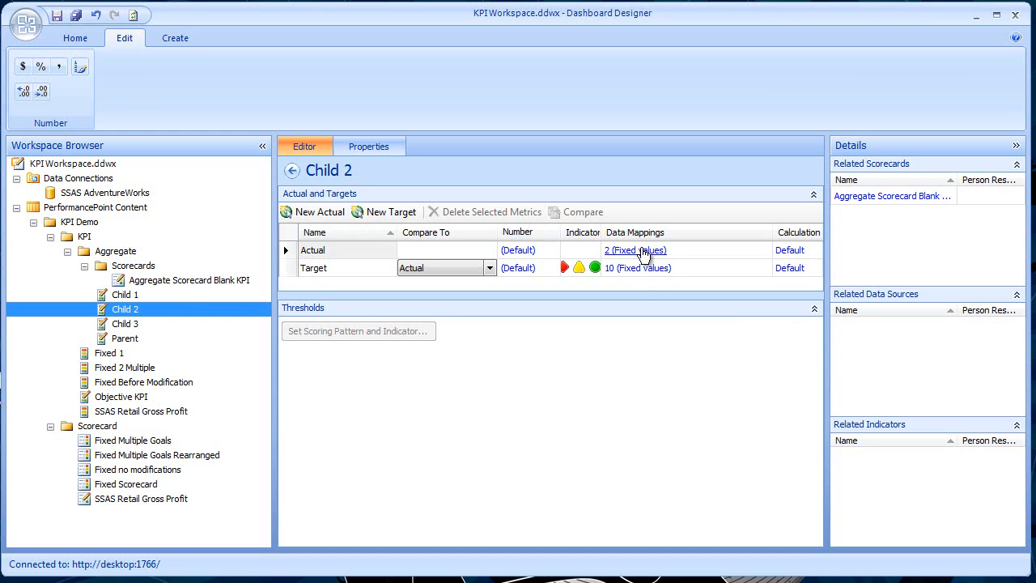
click(110, 323)
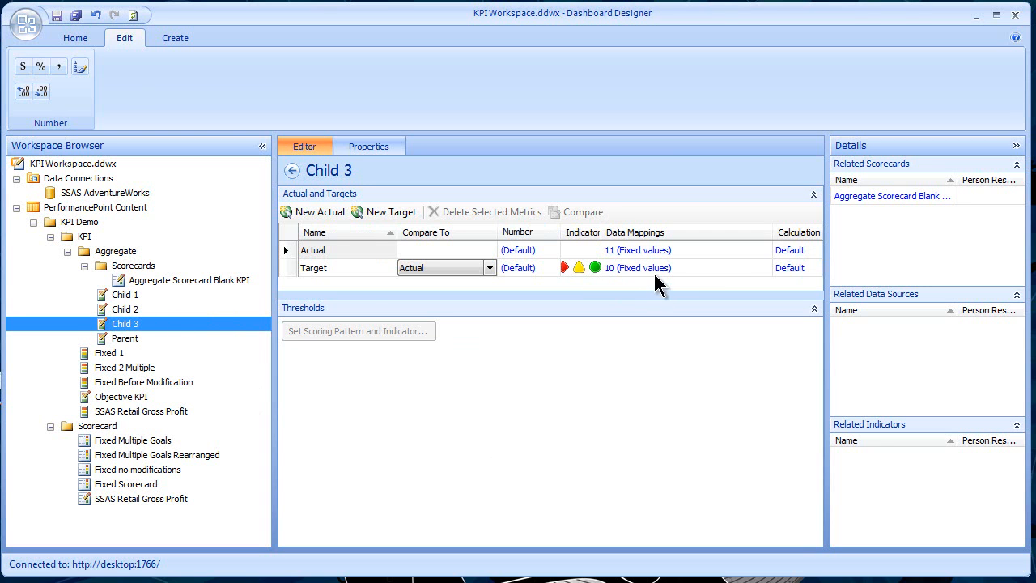
Step: Make the Parent KPI's Calculation entries fully readable and review the calculation options of its Actual metric without changing them
click(125, 339)
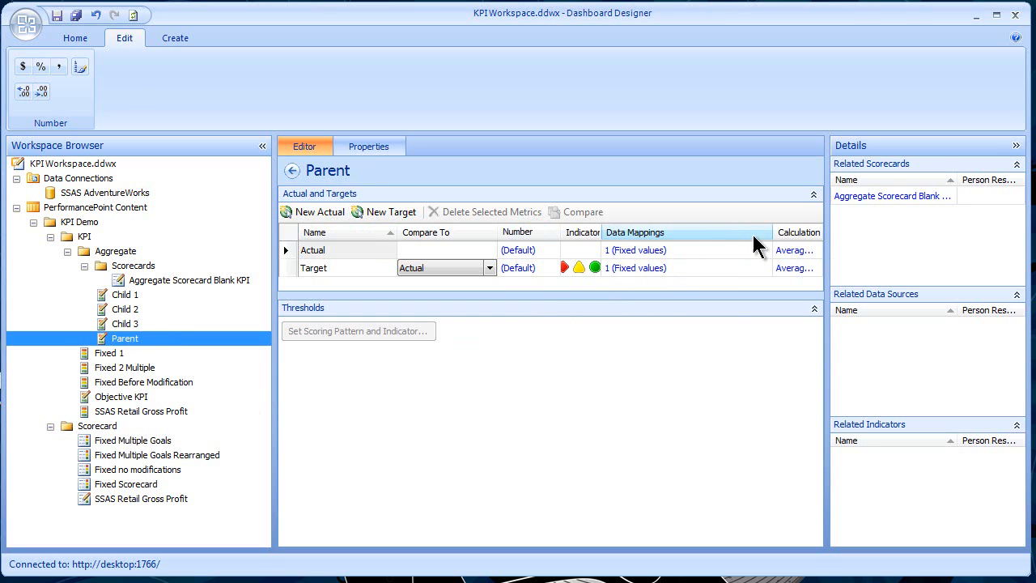
drag(773, 231, 675, 231)
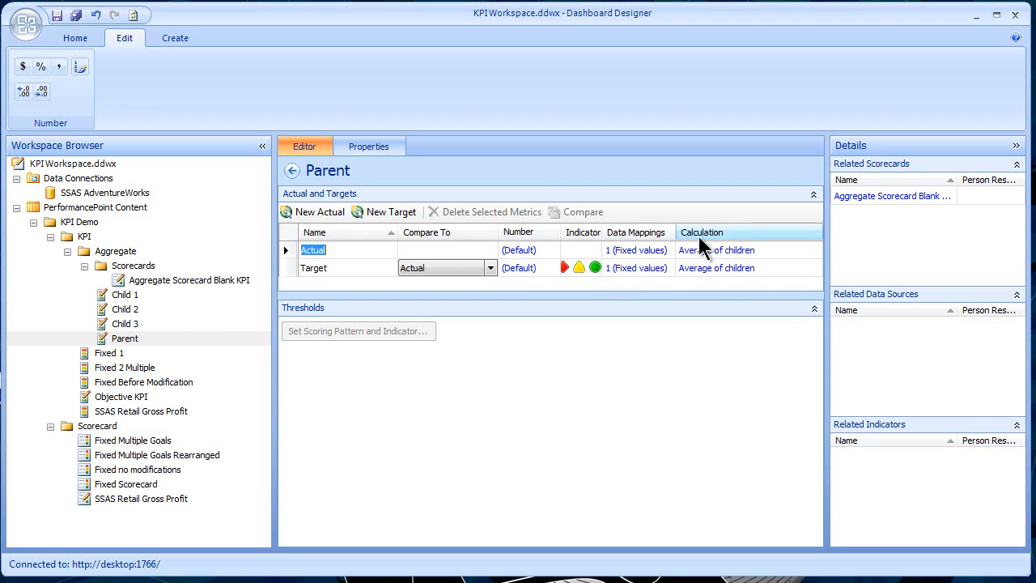
click(708, 256)
click(708, 256)
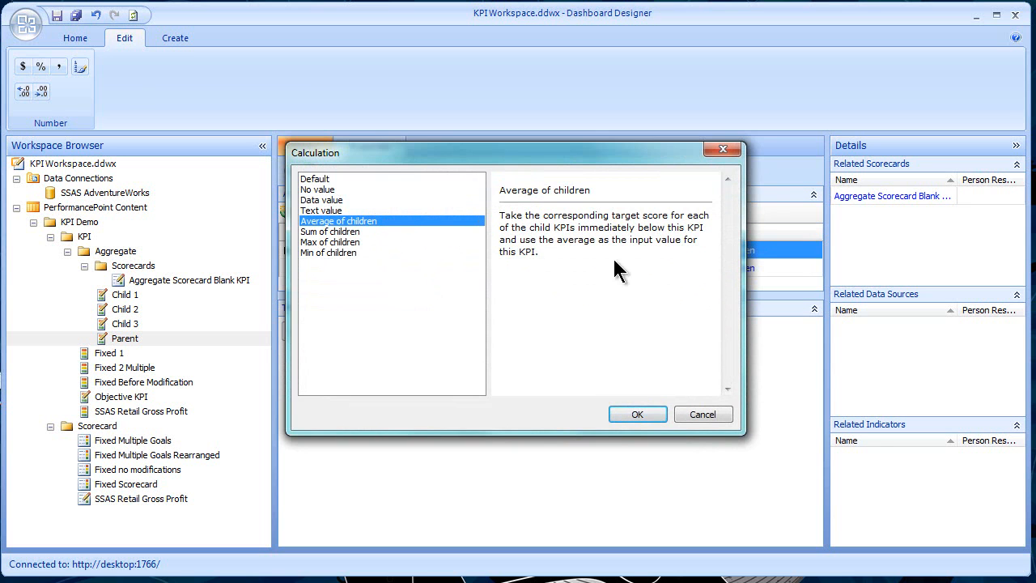
click(696, 414)
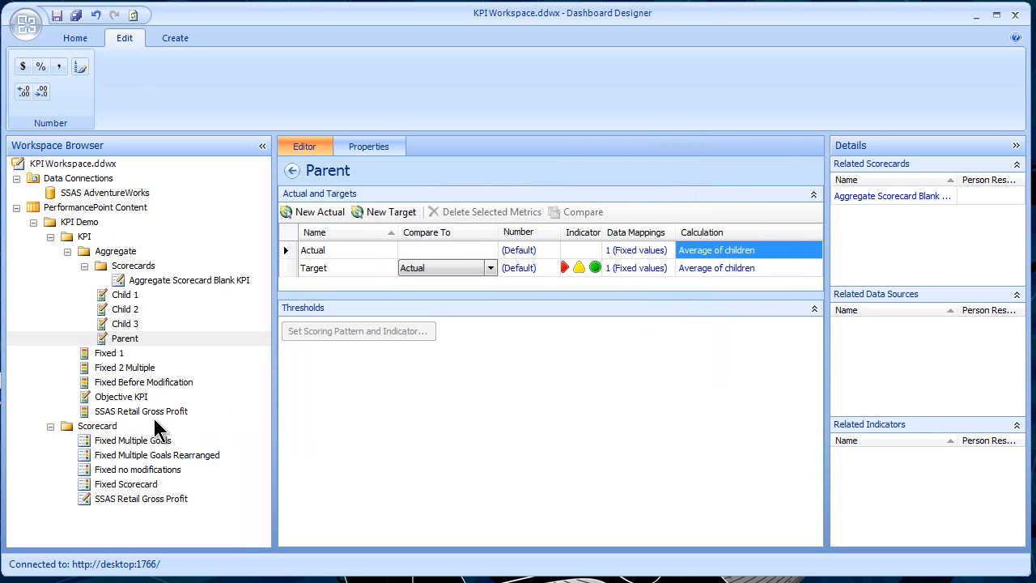
Step: Open the Aggregate Scorecard Blank KPI scorecard and expand its available KPIs down to the contents of the Aggregate folder
click(142, 280)
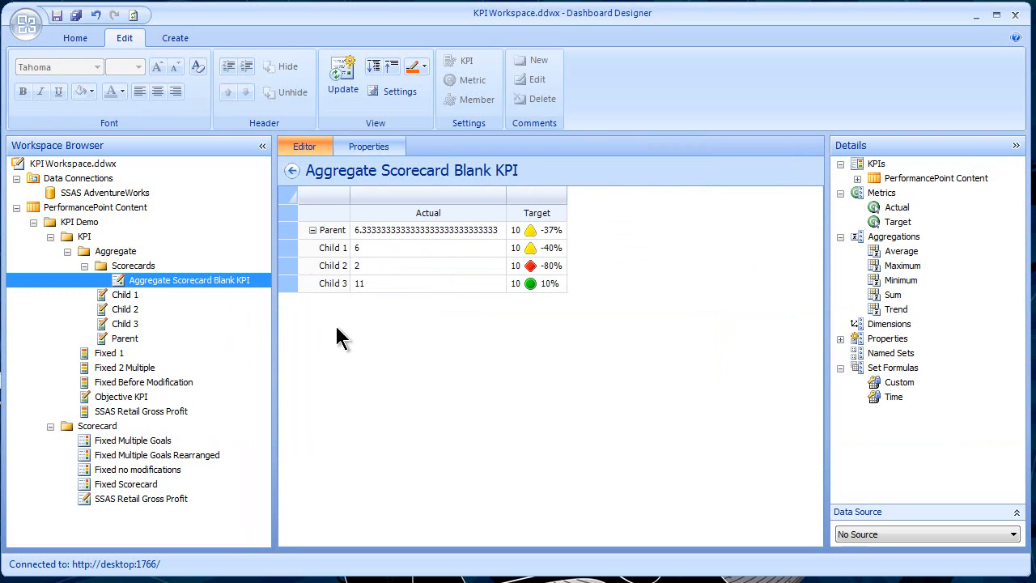
click(858, 178)
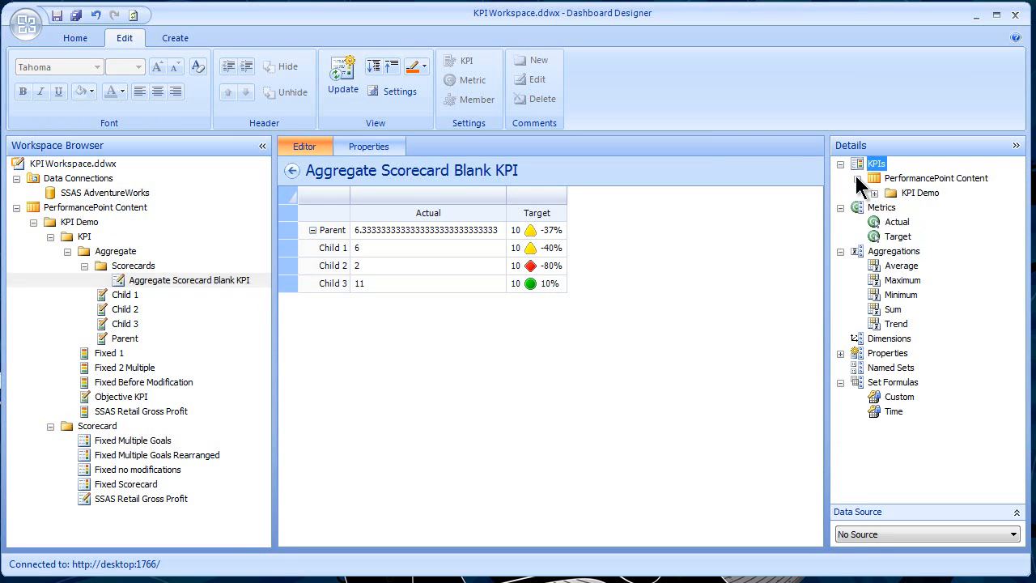
click(874, 193)
click(892, 207)
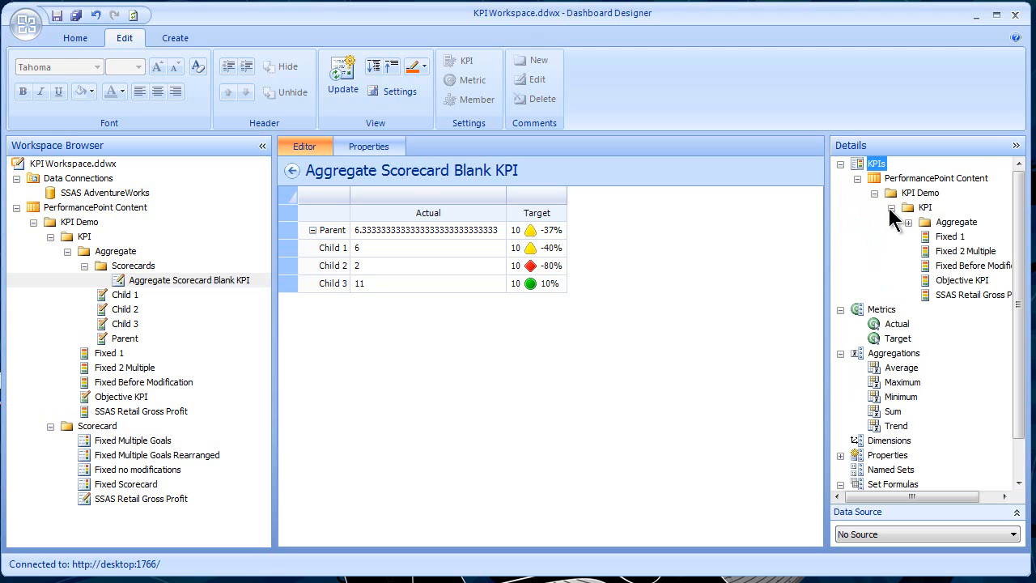
click(908, 222)
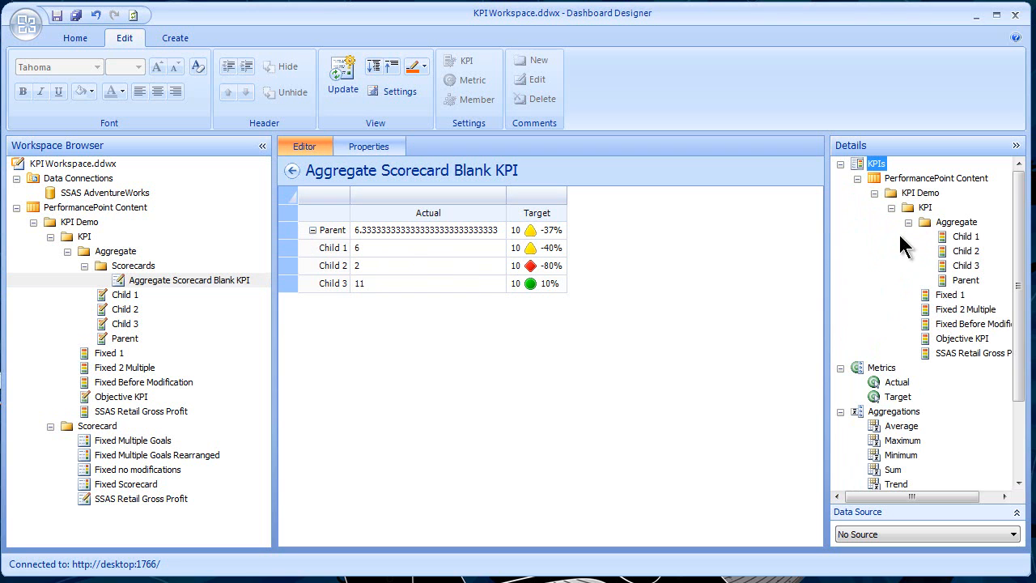
Step: Preview where the Child 1 KPI can be placed among the scorecard rows without adding it, and collapse and re-expand the Parent row
drag(944, 238, 305, 247)
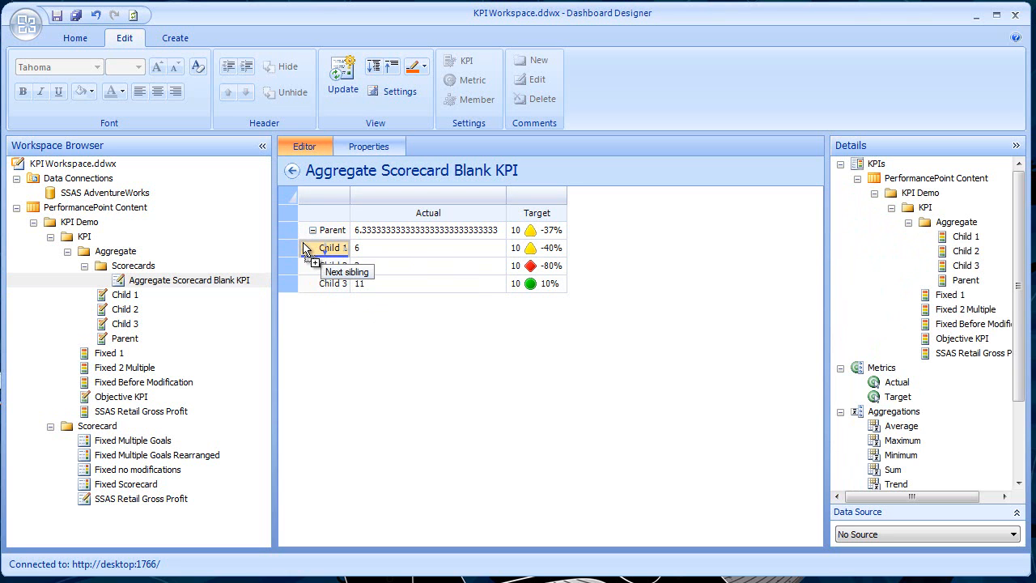
mouse_move(306, 247)
mouse_down()
mouse_move(313, 220)
mouse_move(336, 257)
mouse_move(335, 234)
mouse_move(352, 231)
mouse_move(338, 250)
mouse_move(305, 236)
mouse_up()
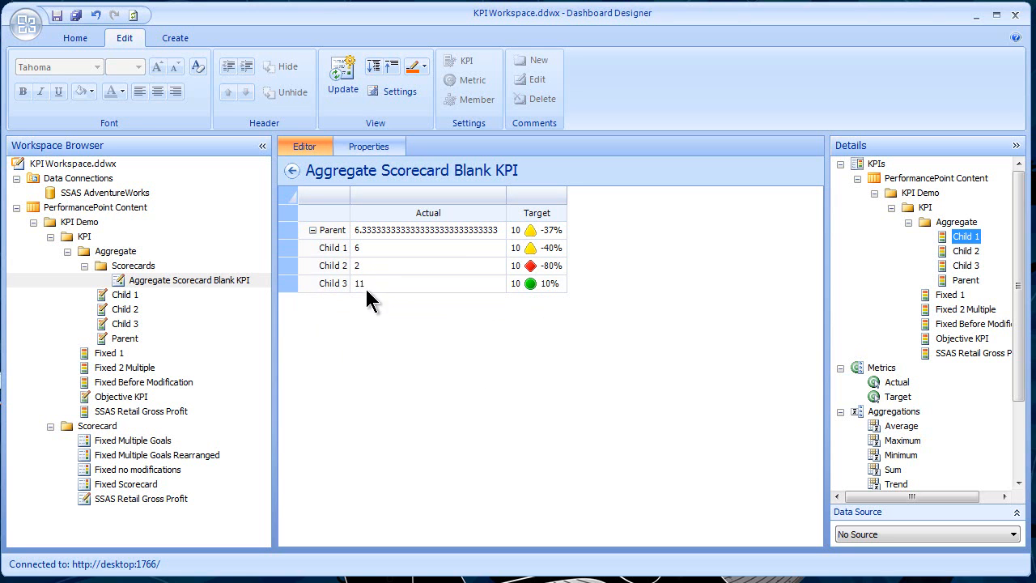
click(313, 231)
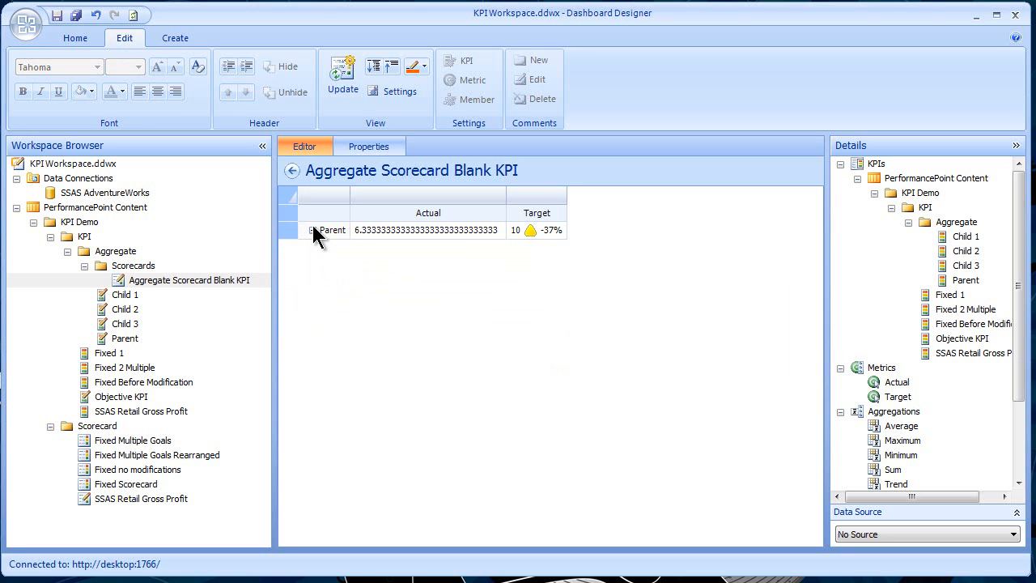
click(312, 230)
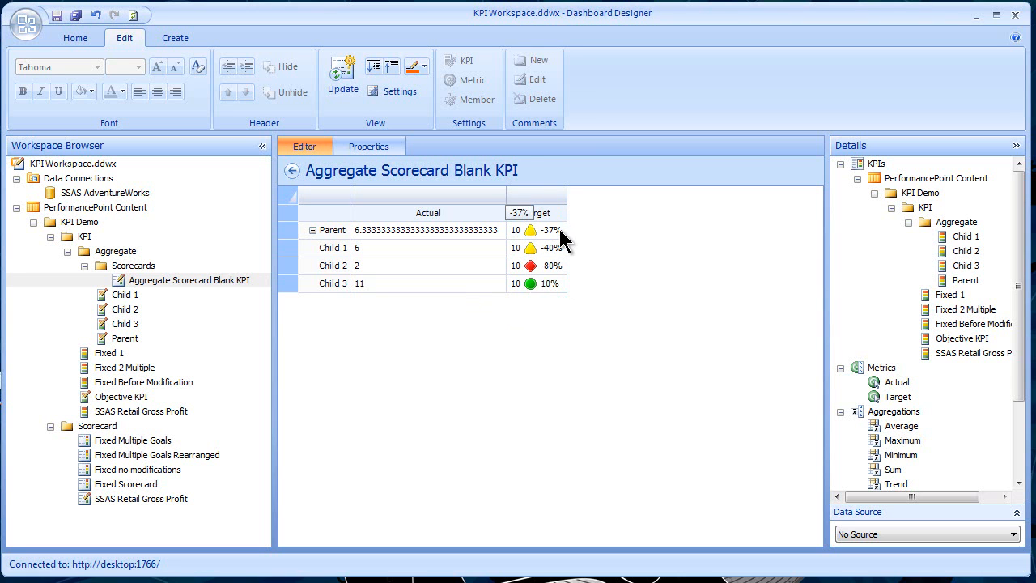
Step: Set the calculation of both the Actual and Target metrics of the Parent KPI to Max of children
click(114, 338)
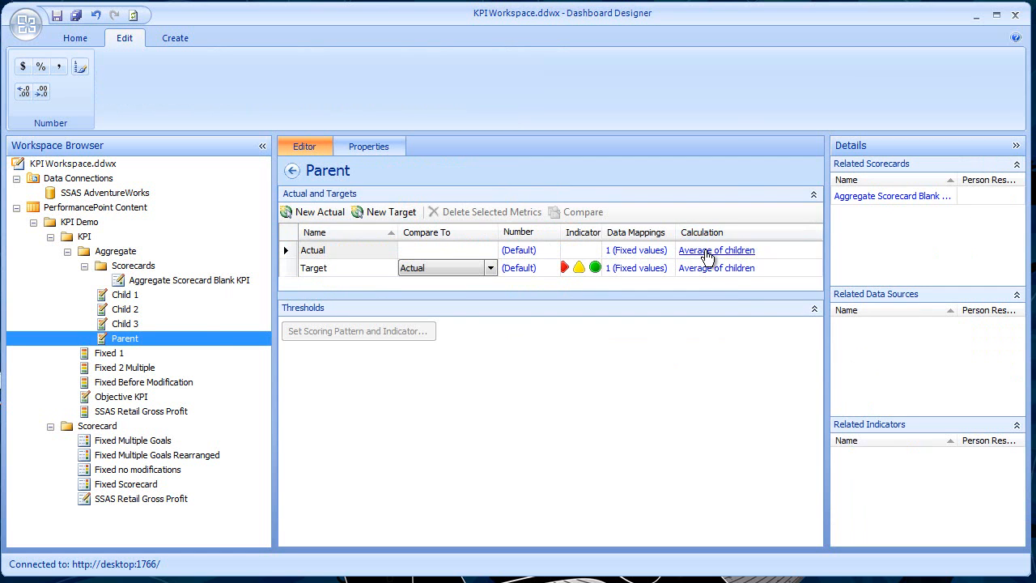
click(711, 251)
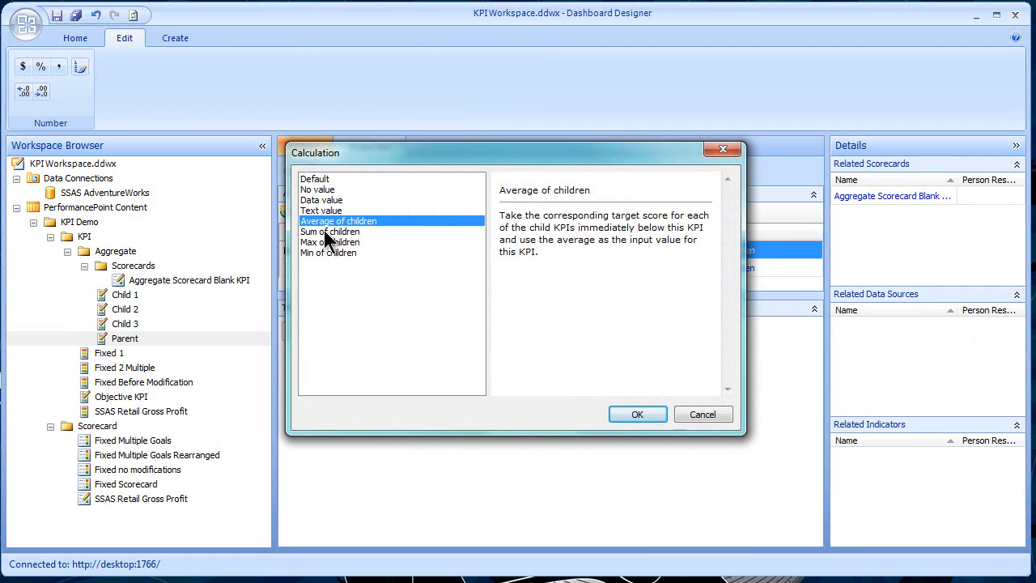
click(330, 232)
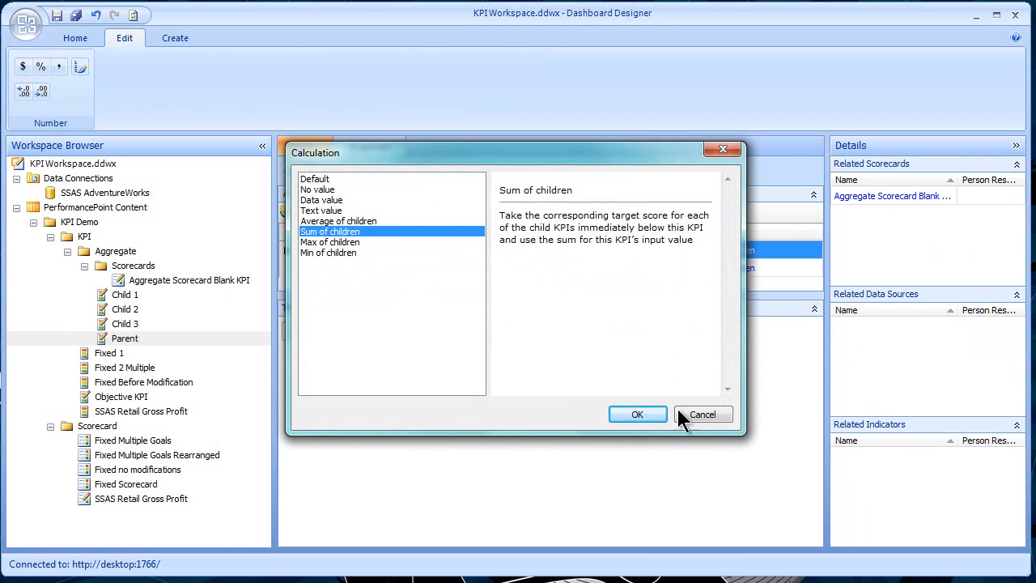
click(329, 242)
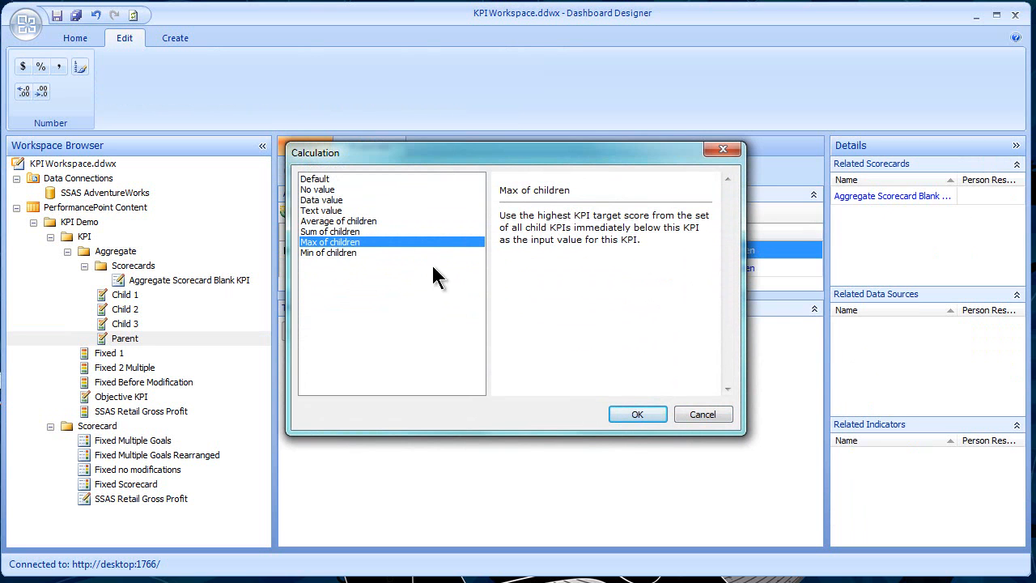
click(640, 414)
click(701, 270)
click(307, 233)
double_click(307, 233)
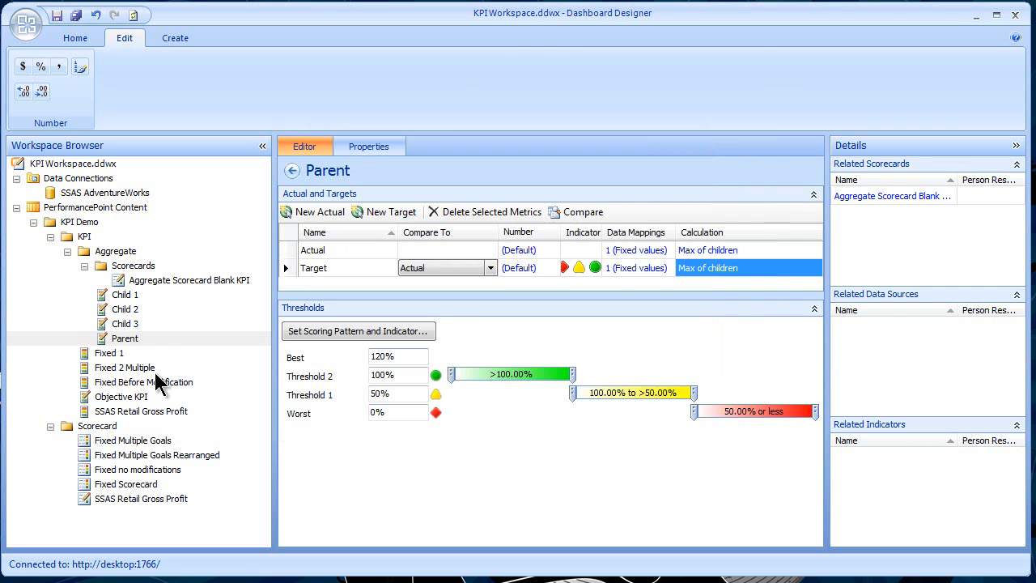
Step: Update the Aggregate Scorecard Blank KPI scorecard to apply the Parent KPI's changed calculation
click(170, 280)
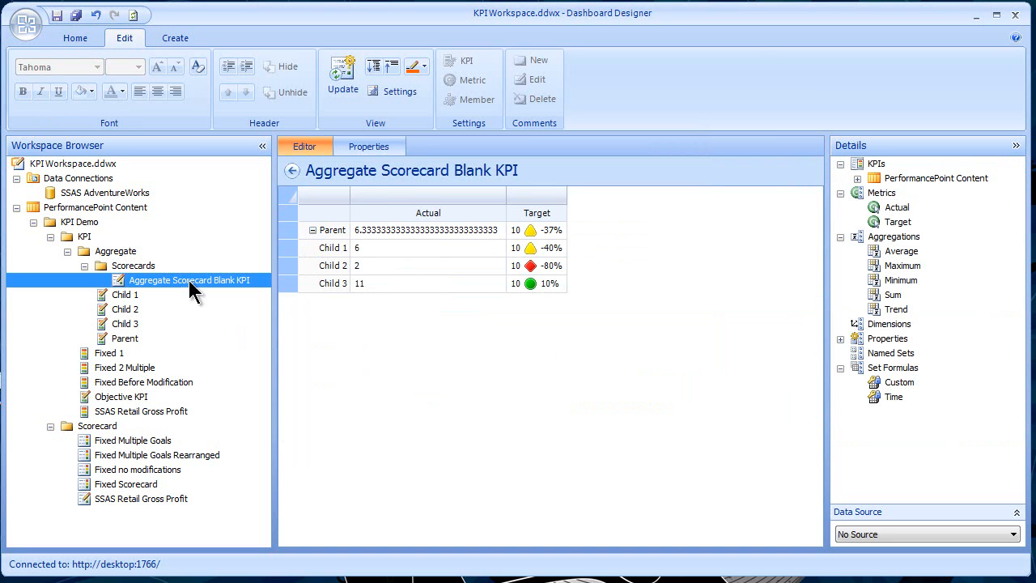
click(342, 76)
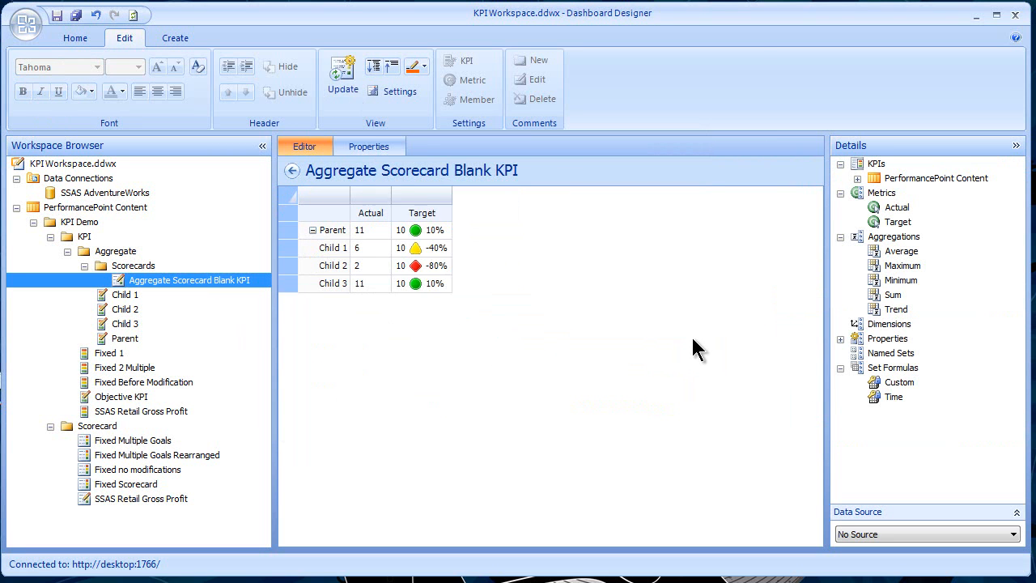